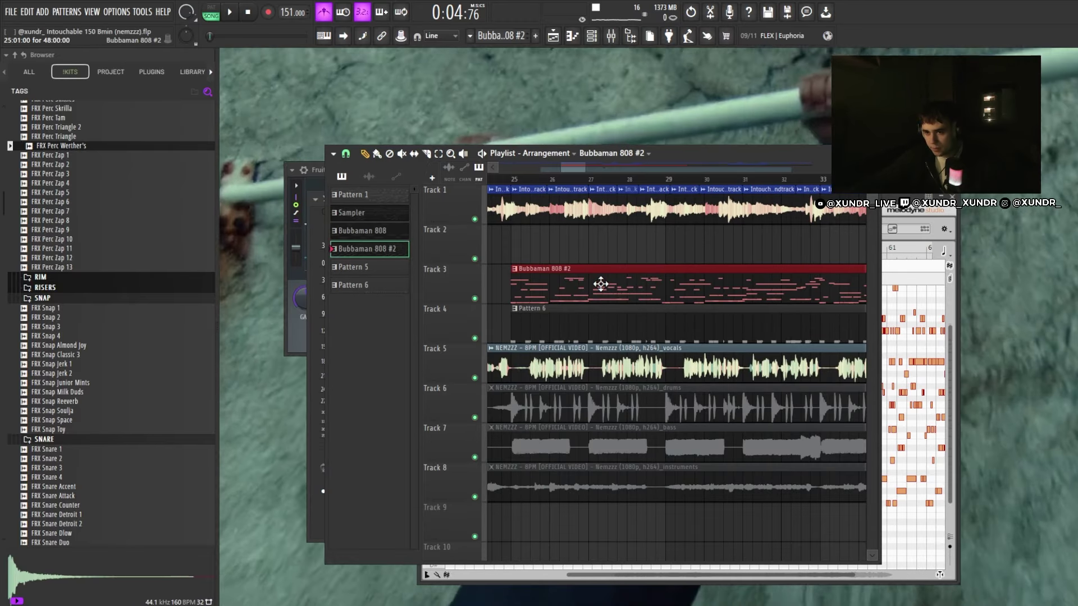
# Open the Bubbaman 808 #2 pattern in a maximized piano roll and check its scale highlighting options
pyautogui.doubleClick(601, 284)
pyautogui.hscroll(-2, 777, 229)
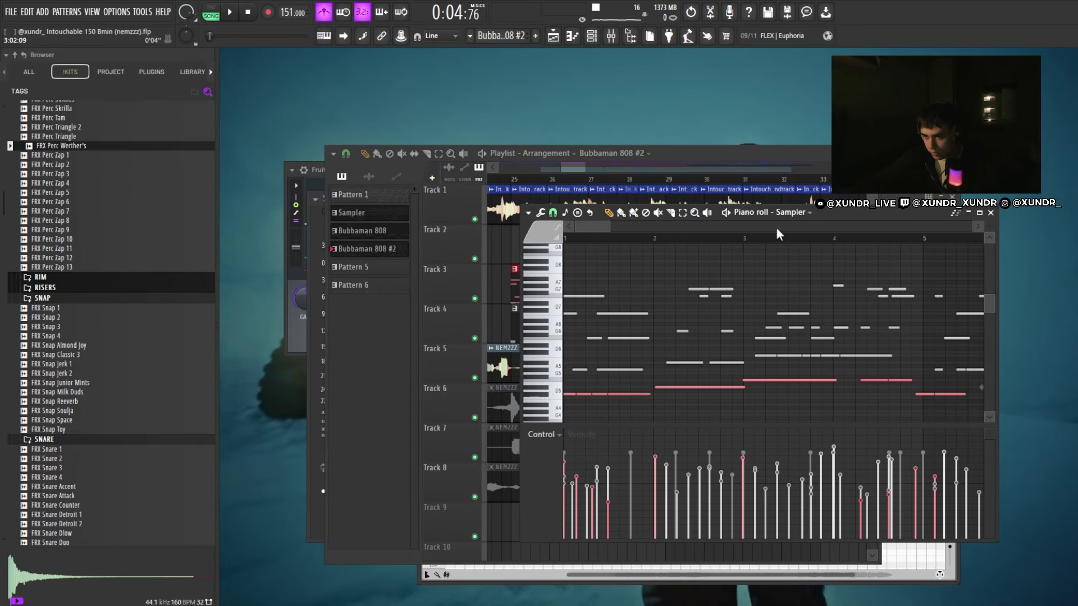
pyautogui.doubleClick(777, 214)
pyautogui.click(226, 55)
pyautogui.moveTo(269, 116)
pyautogui.moveTo(399, 284)
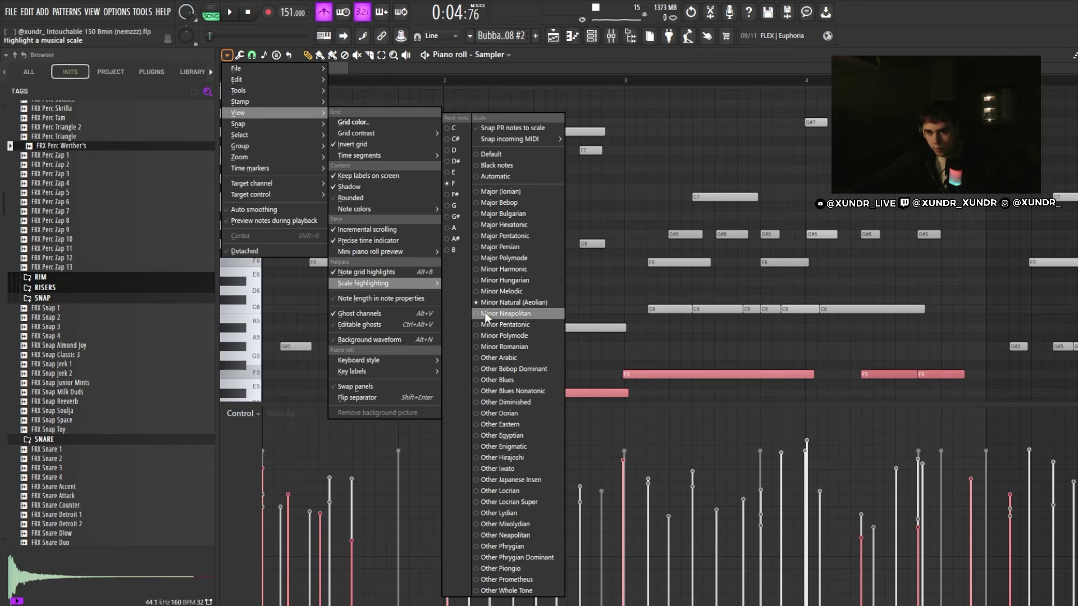
pyautogui.click(651, 70)
pyautogui.scroll(-5, 561, 217)
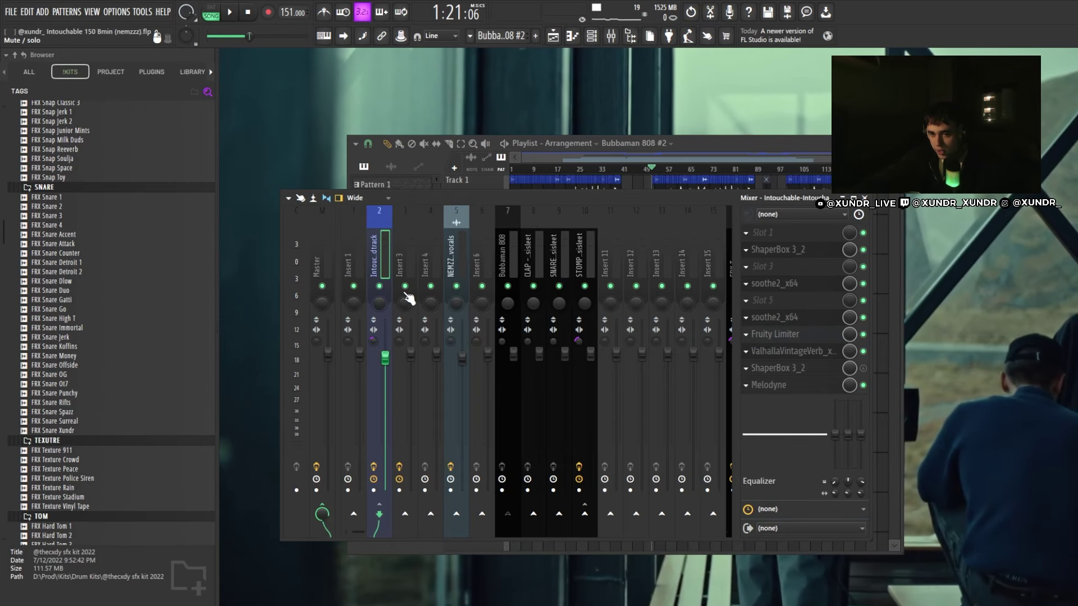
# Play the song and inspect the ShaperBox 3 and ValhallaVintageVerb effects on the Intouchables soundtrack mixer track
pyautogui.press('space')
pyautogui.click(778, 249)
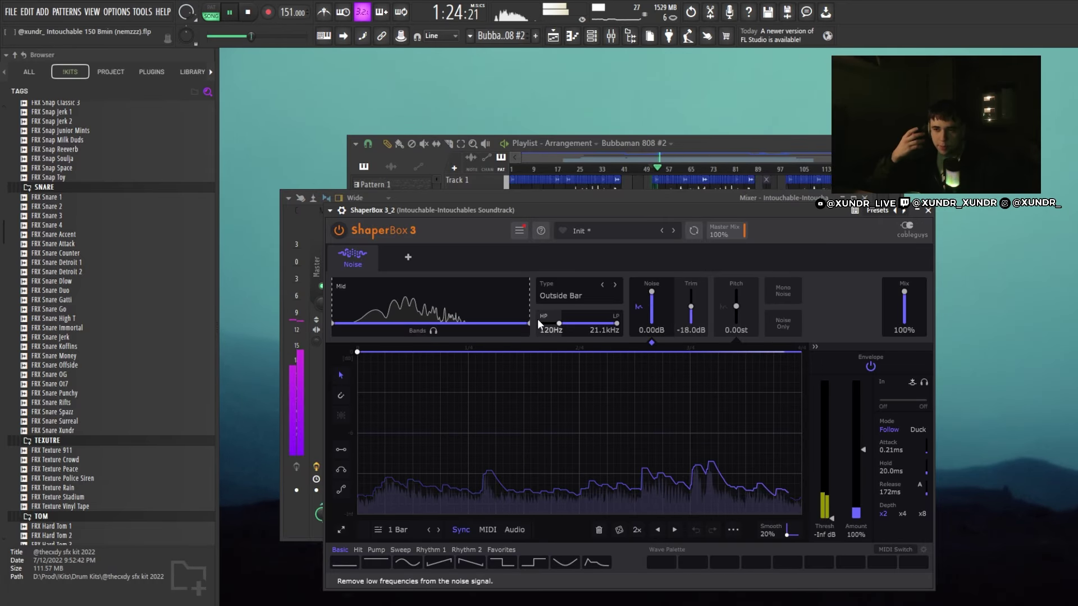
pyautogui.press('Escape')
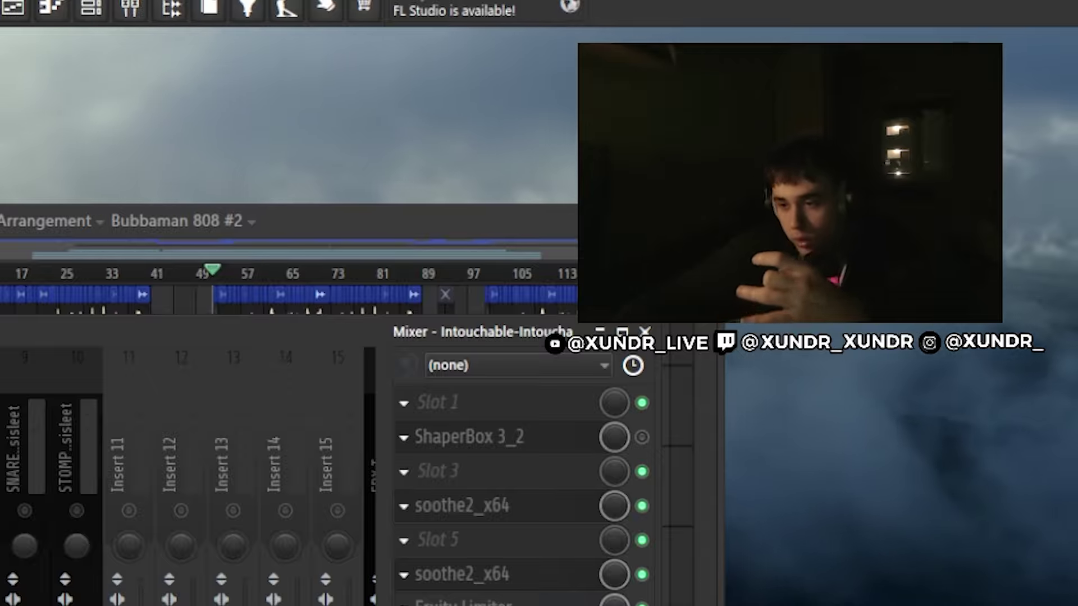
pyautogui.click(463, 604)
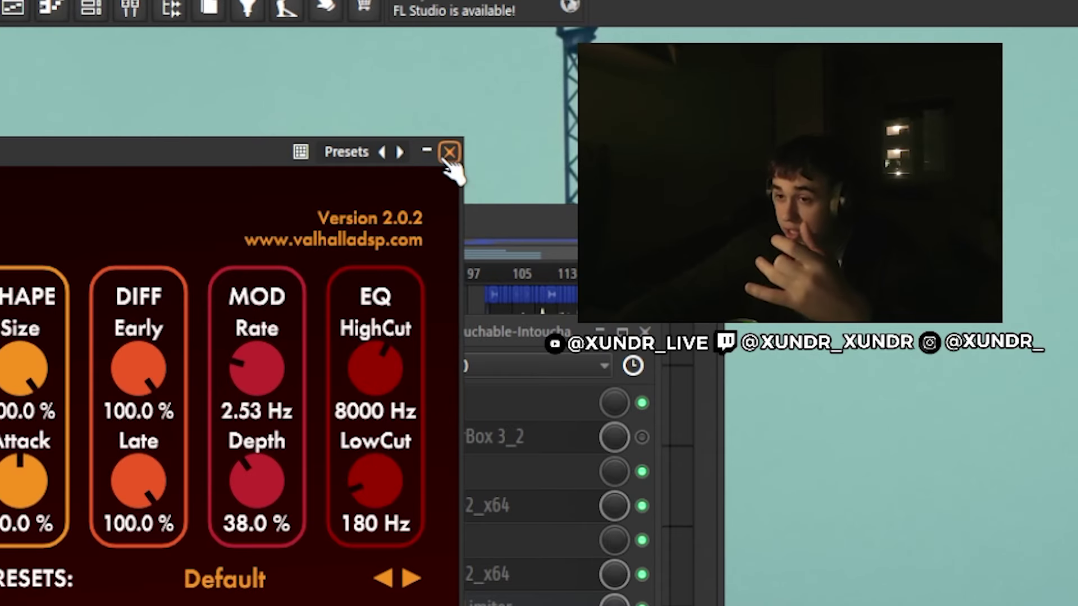
pyautogui.click(449, 153)
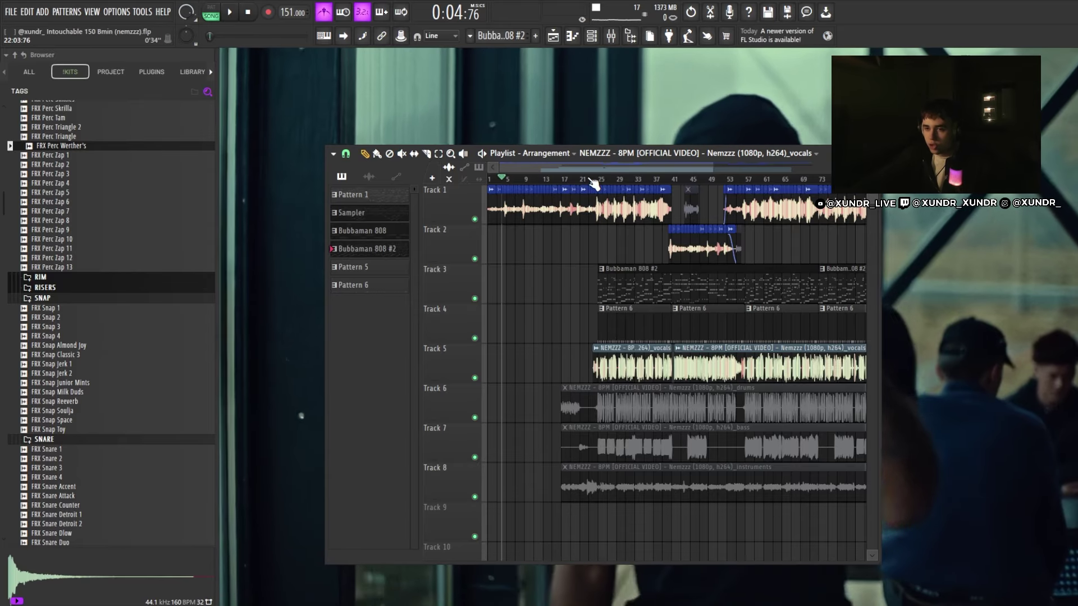
# Play the arrangement from about bar 25, where the Bubbaman 808 #2 and Pattern 6 clips start
pyautogui.click(532, 243)
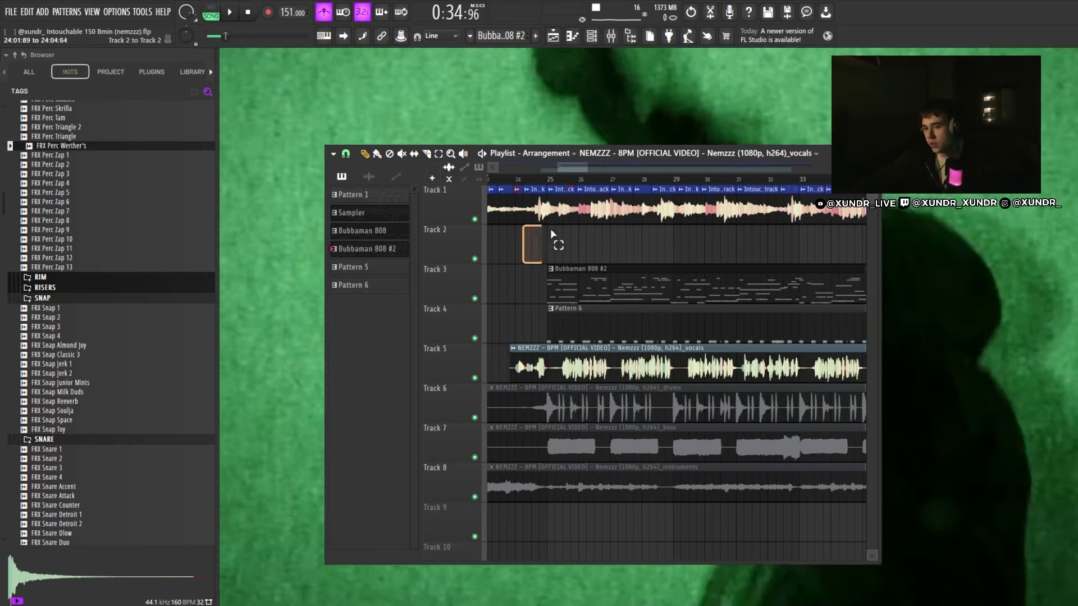
pyautogui.press('space')
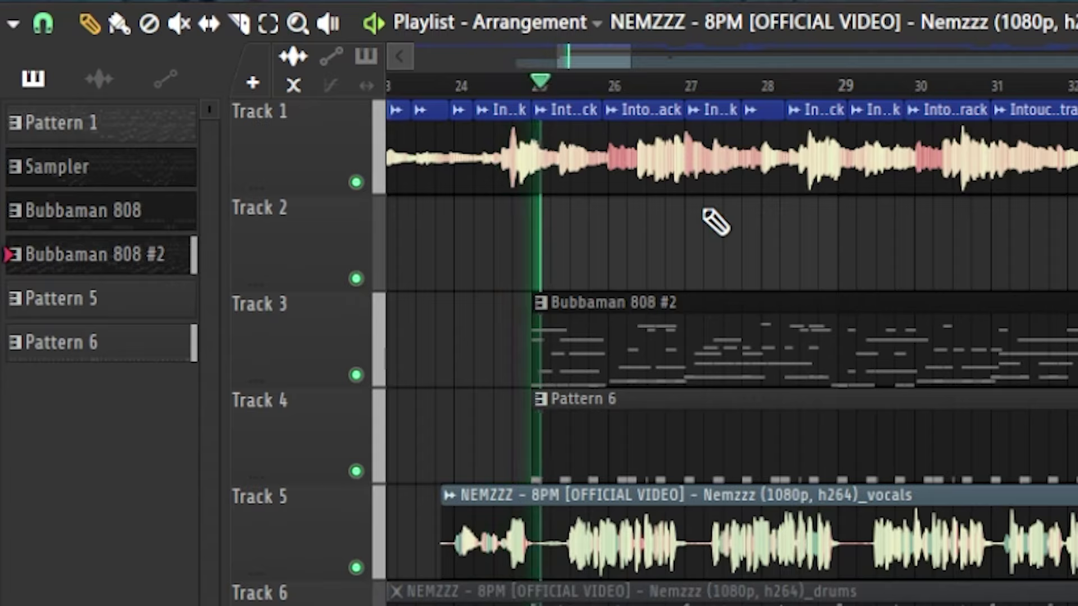
pyautogui.scroll(-3, 696, 293)
pyautogui.scroll(3, 772, 285)
pyautogui.click(770, 236)
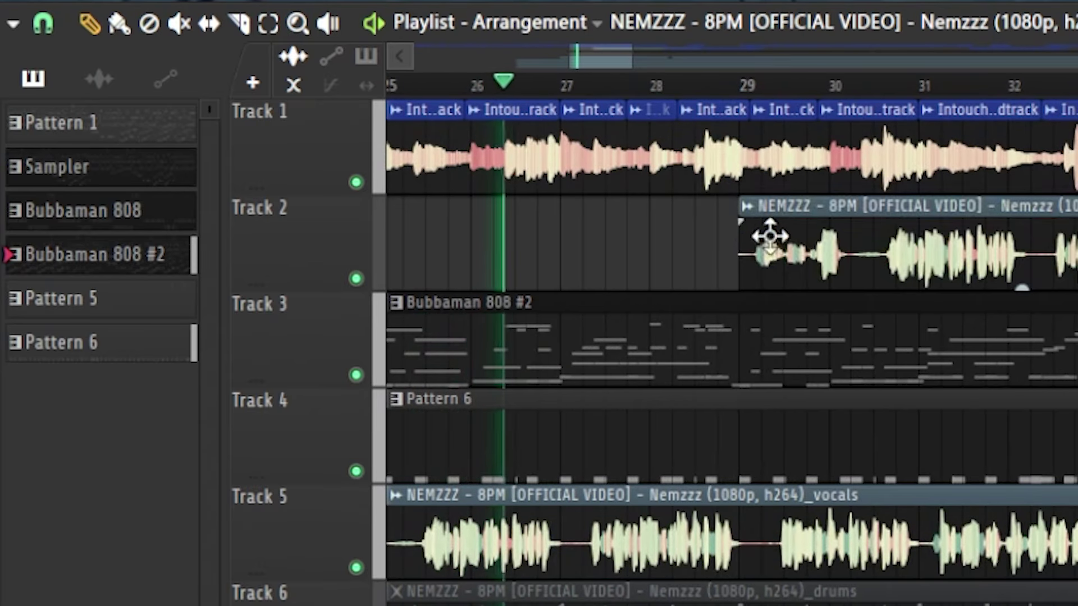
pyautogui.rightClick(769, 235)
# Open the Bubbaman 808 #2 clip's _88 22 notes in the piano roll
pyautogui.scroll(-3, 779, 291)
pyautogui.scroll(-3, 775, 302)
pyautogui.doubleClick(760, 301)
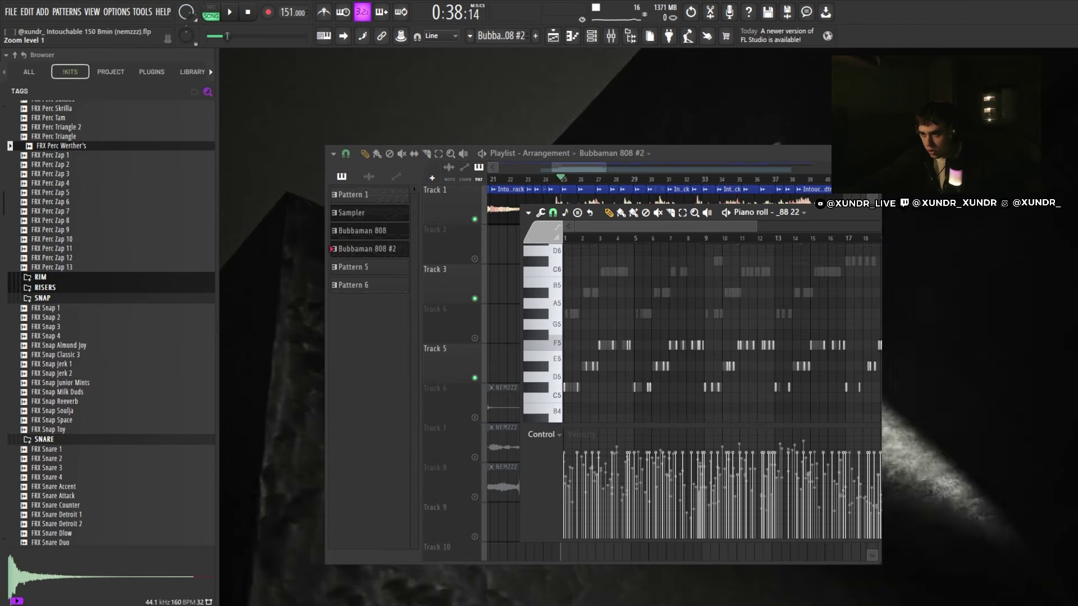
pyautogui.scroll(2, 616, 279)
# Open the _88 22 channel's sampler settings and locate its sample file in the browser
pyautogui.click(610, 37)
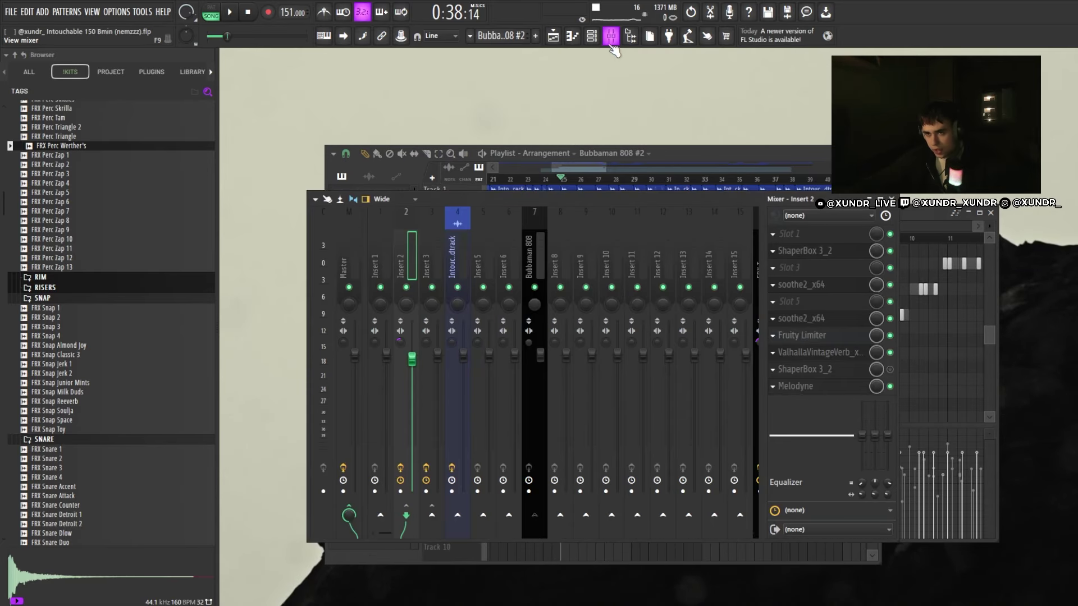
pyautogui.click(610, 37)
pyautogui.click(595, 39)
pyautogui.click(403, 229)
pyautogui.click(285, 176)
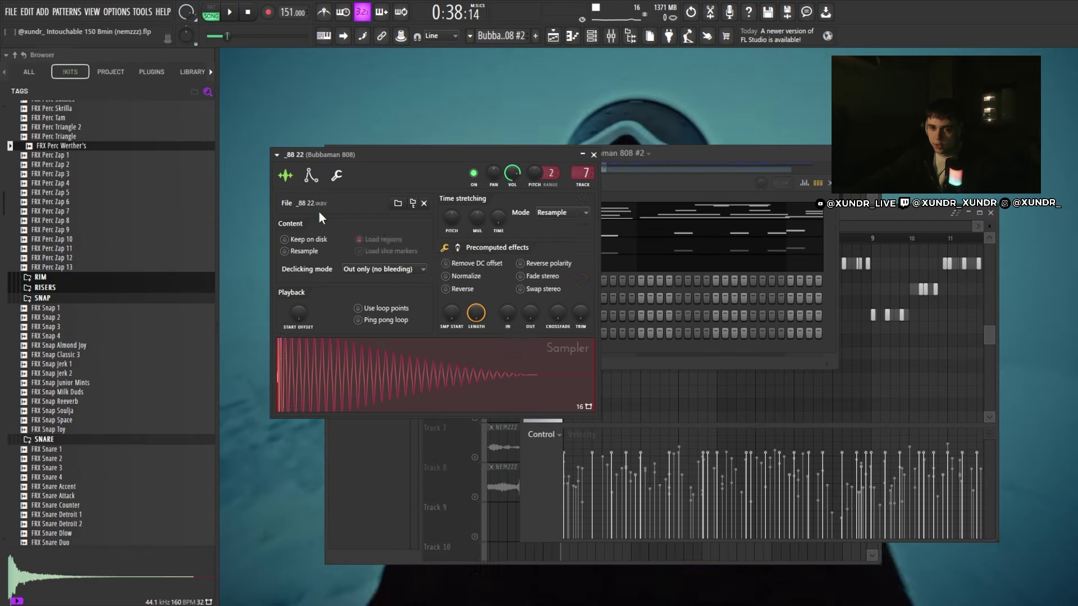
pyautogui.click(413, 203)
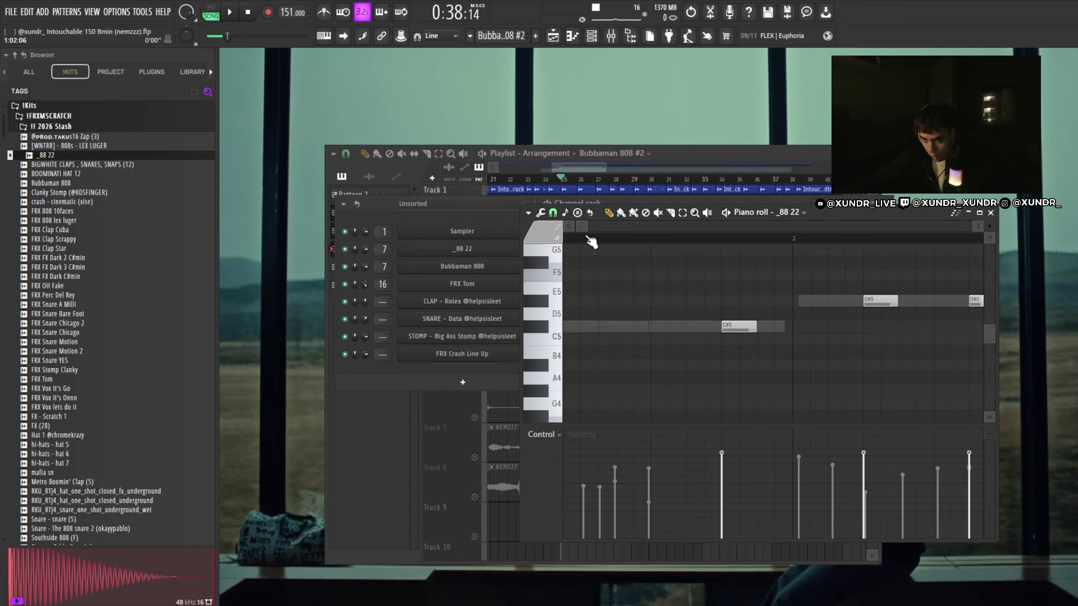
# Reopen the _88 22 notes from the playlist and audition the Bubbaman 808 #2 pattern alone in pattern mode
pyautogui.press('F5')
pyautogui.doubleClick(626, 279)
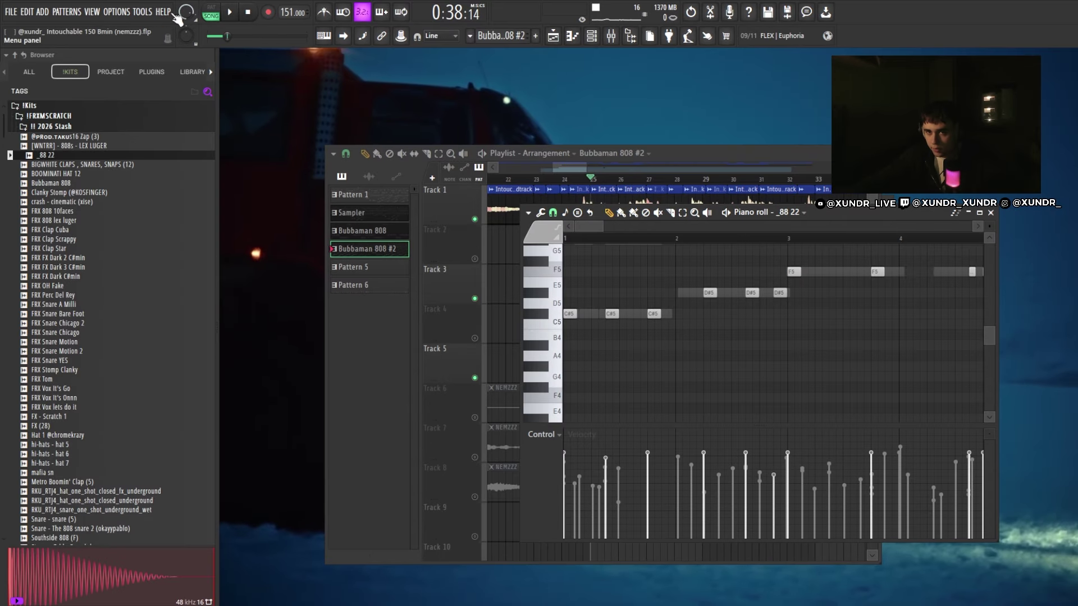
pyautogui.click(211, 13)
pyautogui.press('space')
pyautogui.scroll(-1, 635, 373)
pyautogui.scroll(2, 677, 345)
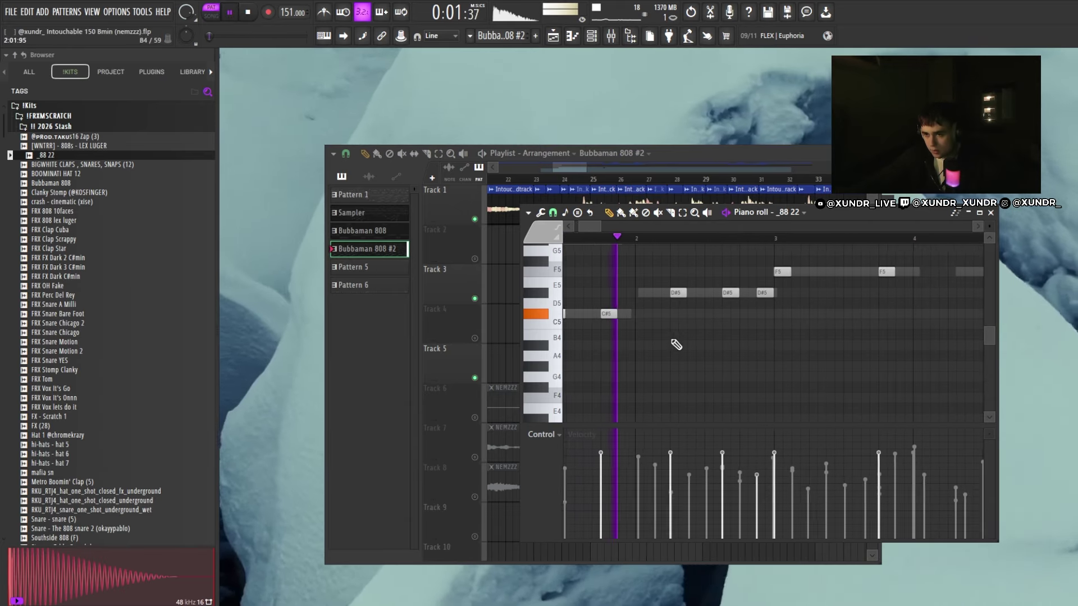
pyautogui.scroll(-2, 743, 343)
pyautogui.scroll(1, 727, 337)
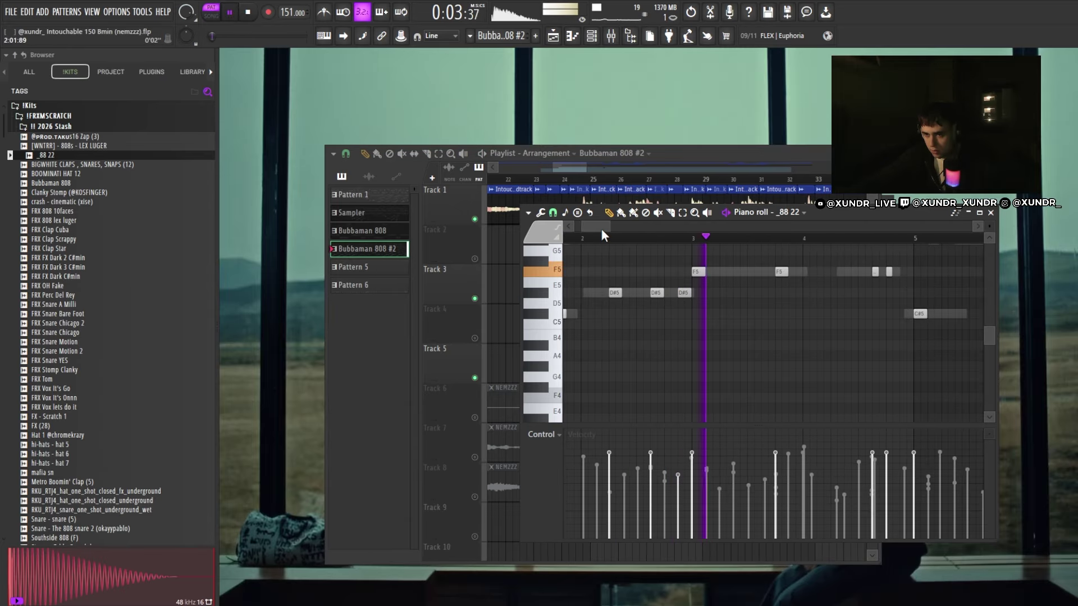
pyautogui.press('space')
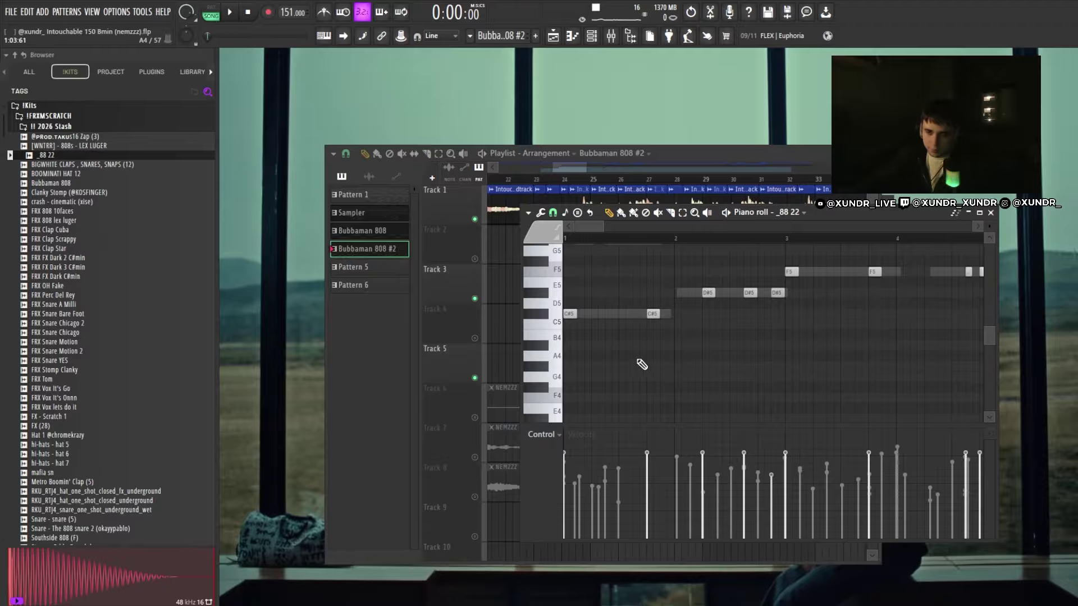
# Follow the _88 22 notes through the pattern's opening bars while the full song plays
pyautogui.scroll(-2, 612, 315)
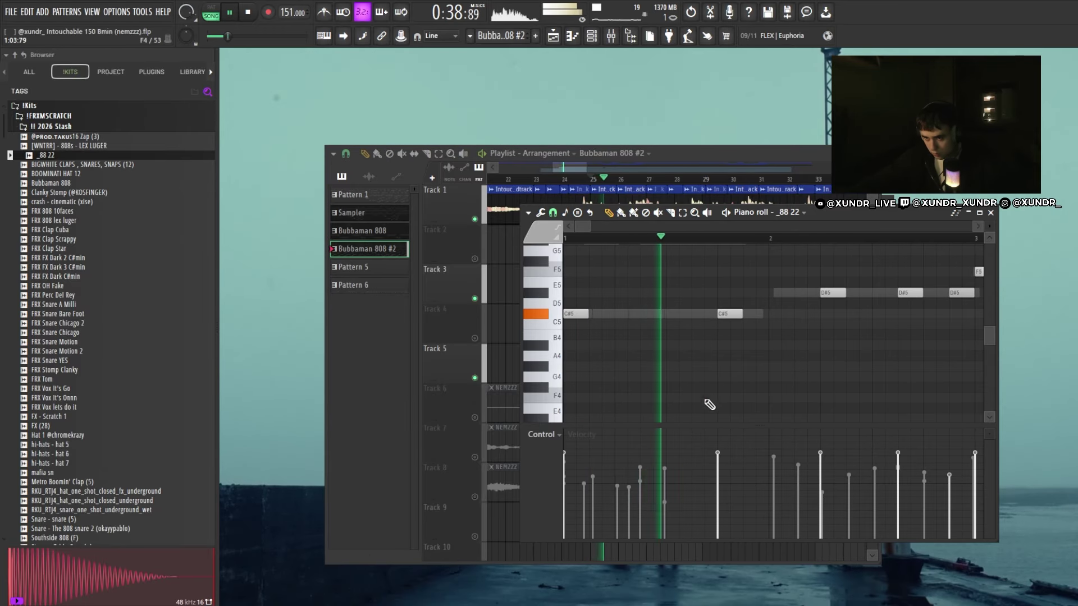
pyautogui.scroll(-3, 696, 396)
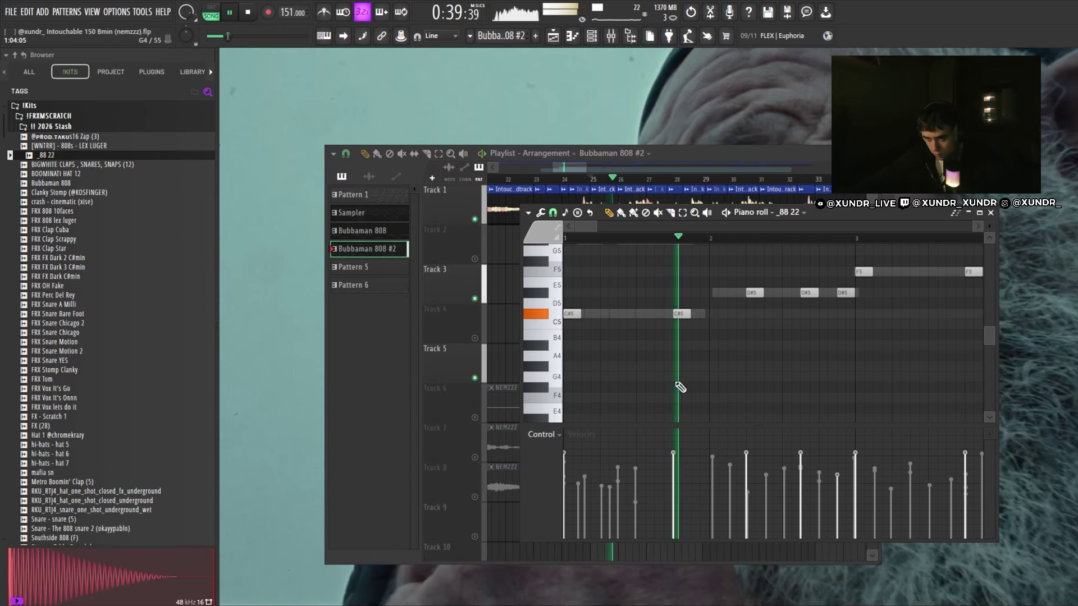
pyautogui.scroll(-2, 705, 371)
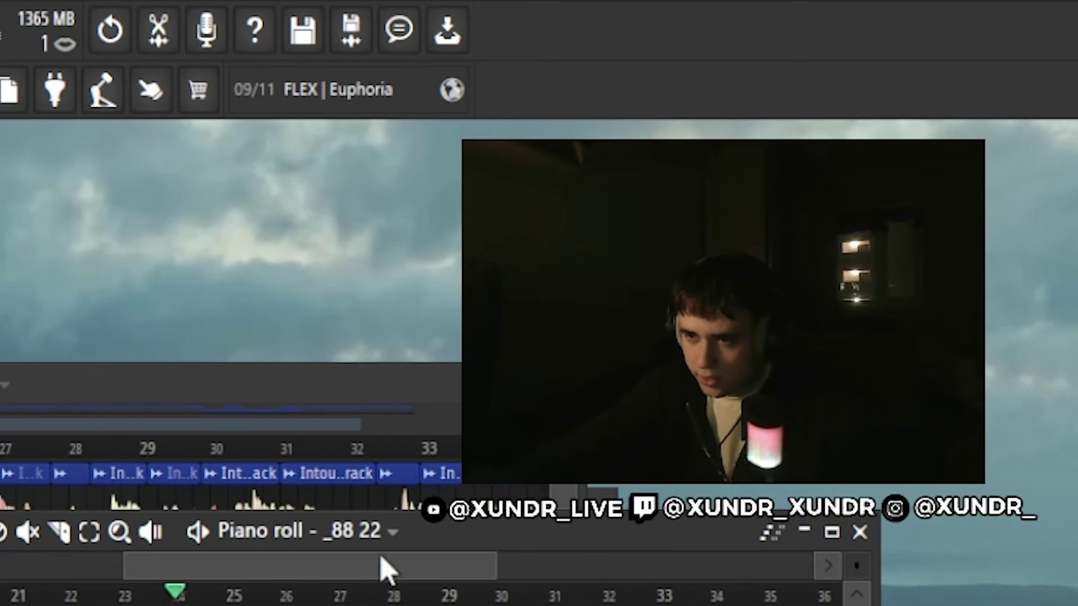
# Examine the Bubbaman 808 notes from about bar 24 to bar 29 in the piano roll during playback
pyautogui.scroll(1, 377, 538)
pyautogui.scroll(6, 744, 290)
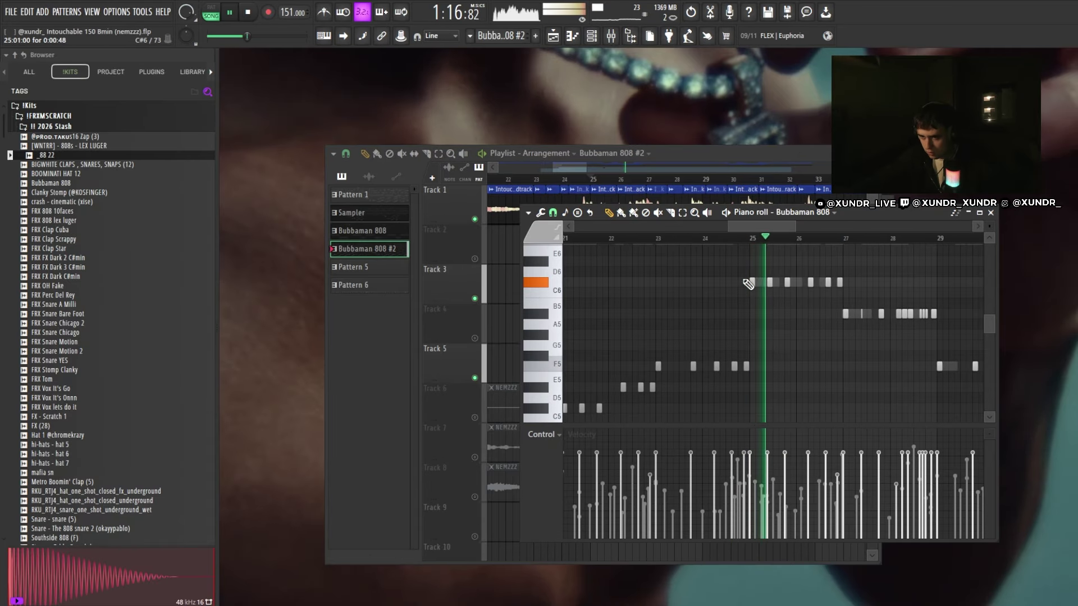
pyautogui.moveTo(761, 227); pyautogui.dragTo(768, 228)
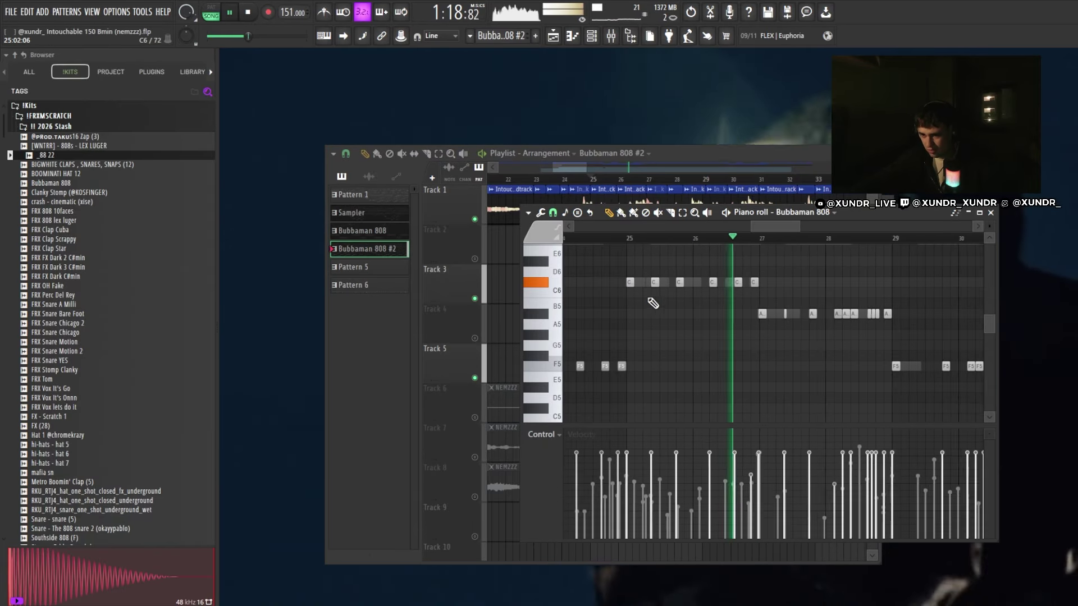
pyautogui.scroll(3, 794, 287)
pyautogui.scroll(-3, 725, 308)
pyautogui.scroll(2, 779, 322)
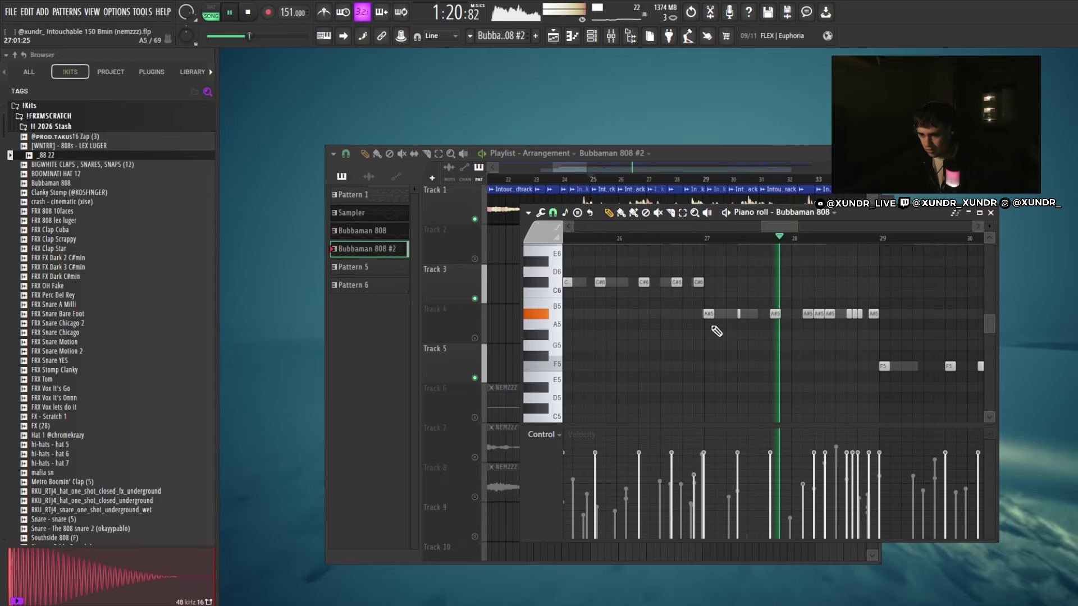
pyautogui.scroll(1, 691, 331)
pyautogui.scroll(-3, 647, 331)
pyautogui.scroll(4, 816, 345)
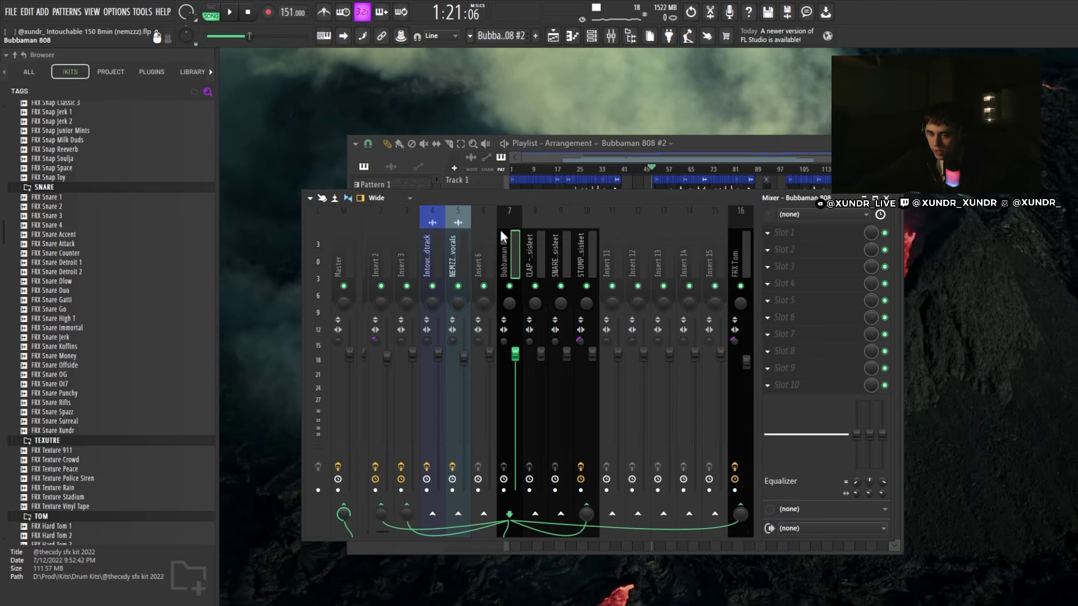
# Sidechain the Bubbaman 808 mixer track to Insert 2
pyautogui.scroll(1, 510, 242)
pyautogui.click(408, 249)
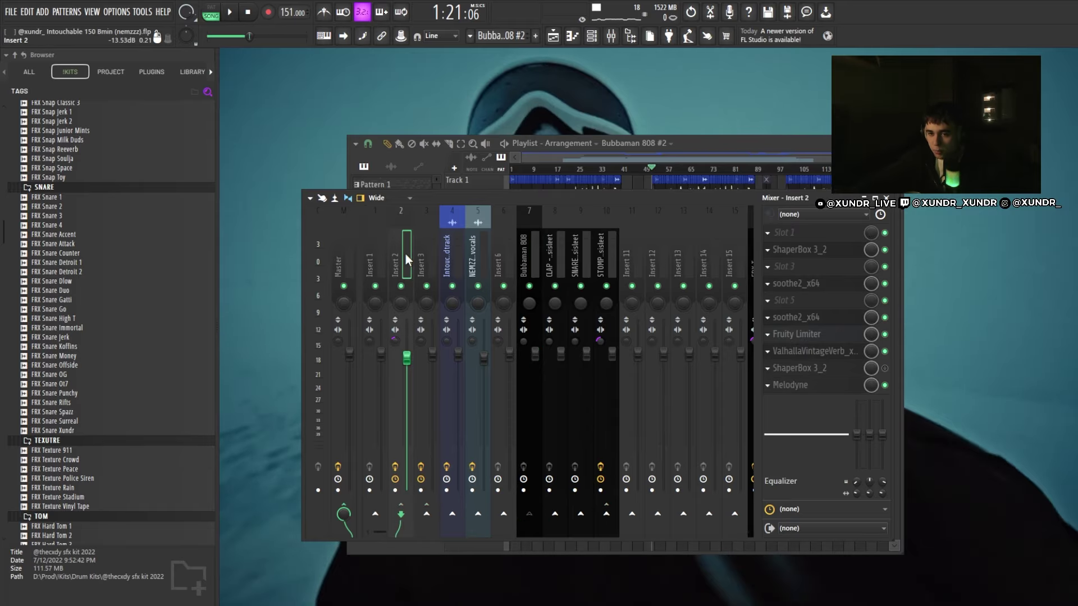
pyautogui.click(519, 249)
pyautogui.rightClick(404, 512)
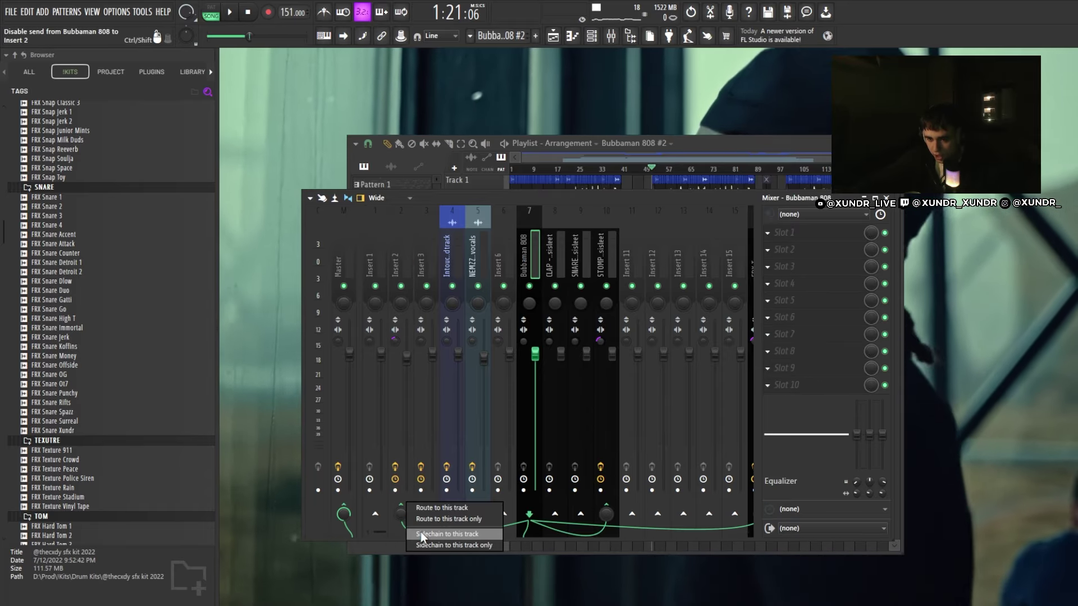
pyautogui.click(420, 533)
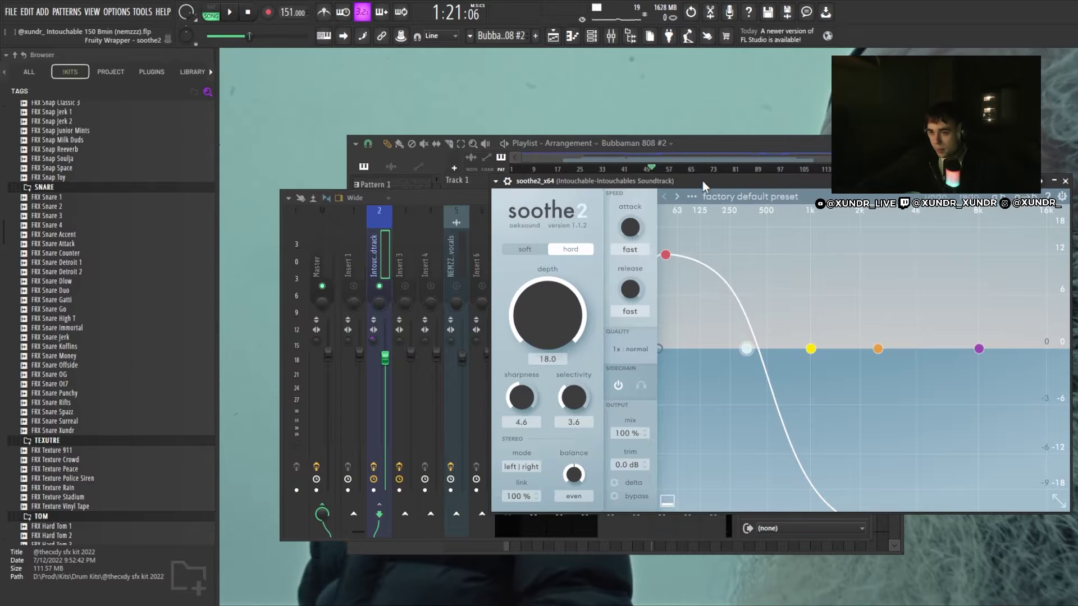
# Check the sidechain input connection in soothe2's processing settings on the Intouchables soundtrack mixer track
pyautogui.moveTo(704, 187); pyautogui.dragTo(812, 191)
pyautogui.moveTo(702, 184); pyautogui.dragTo(672, 180)
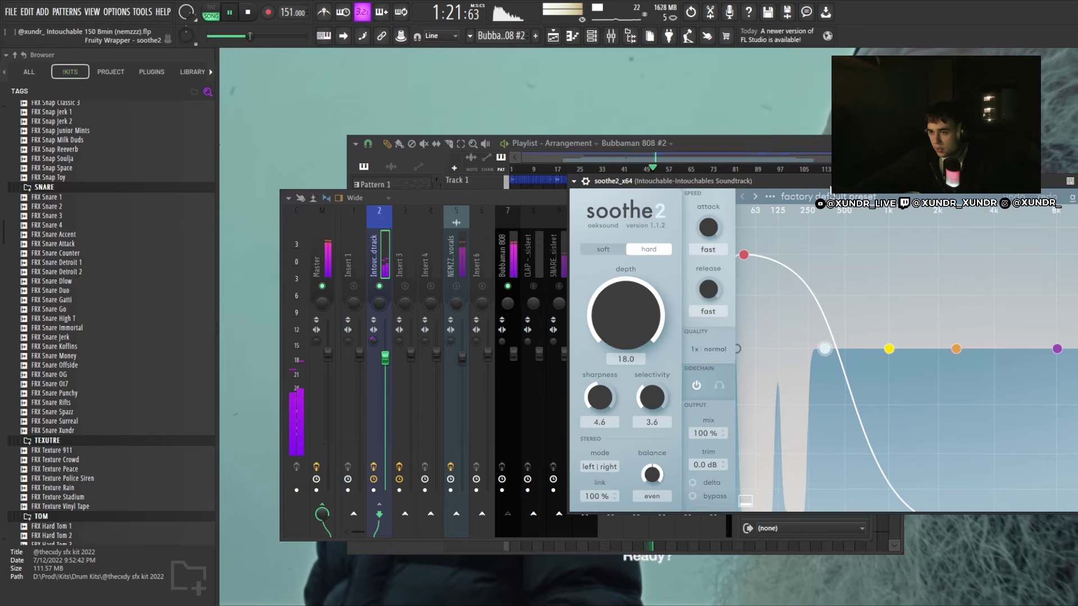
pyautogui.click(574, 181)
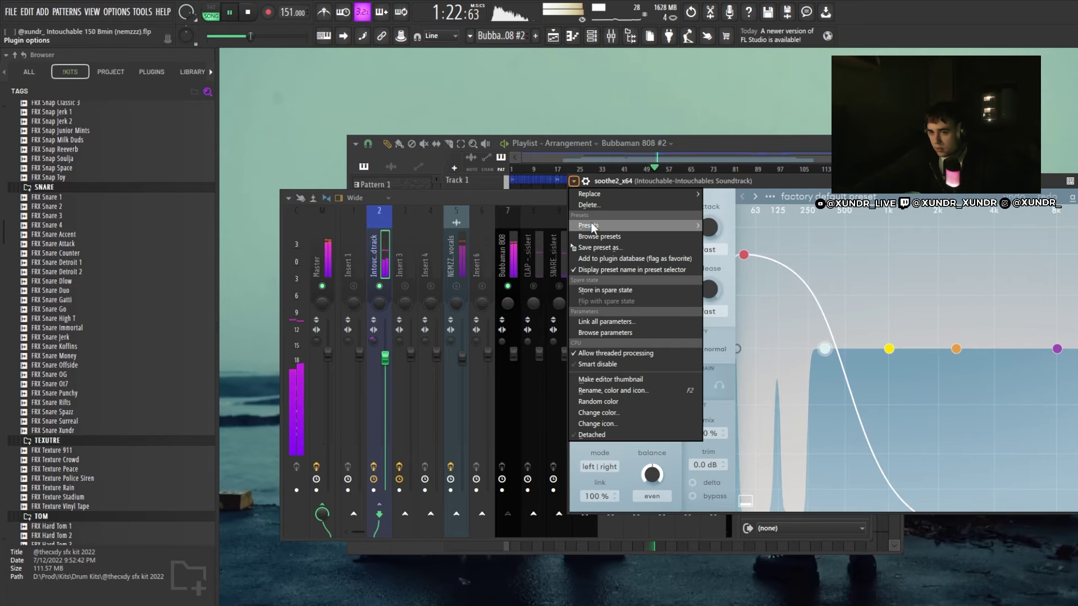
pyautogui.click(739, 191)
pyautogui.moveTo(711, 182); pyautogui.dragTo(643, 172)
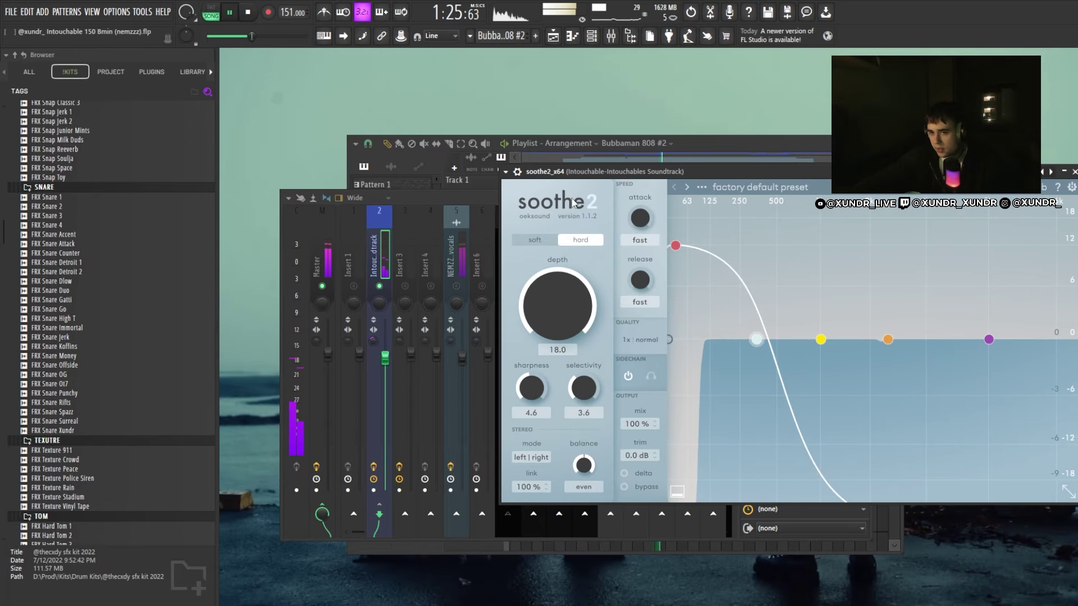
pyautogui.click(517, 171)
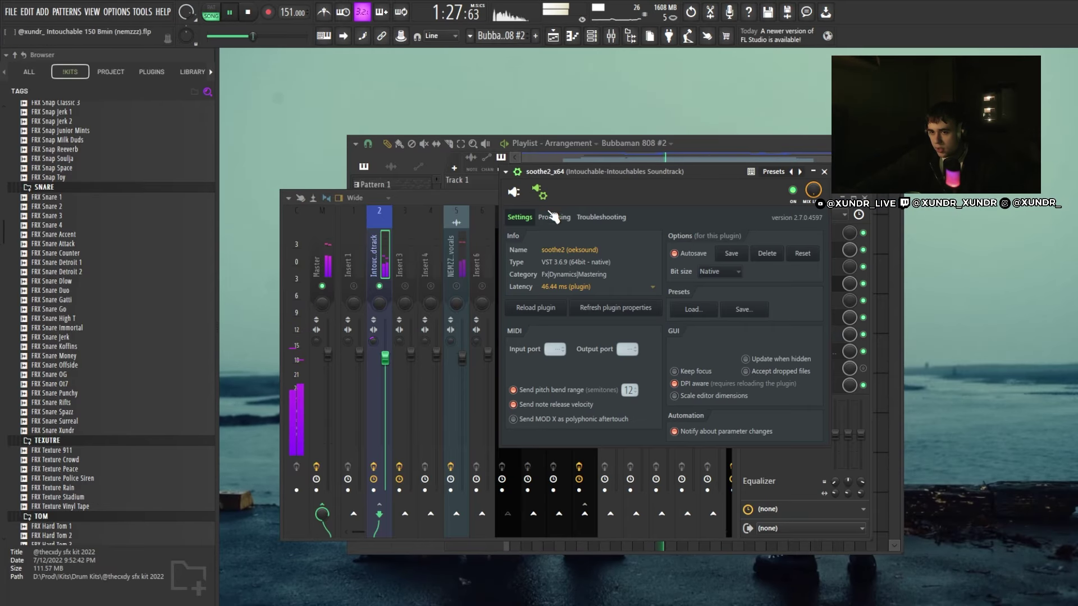
pyautogui.click(538, 192)
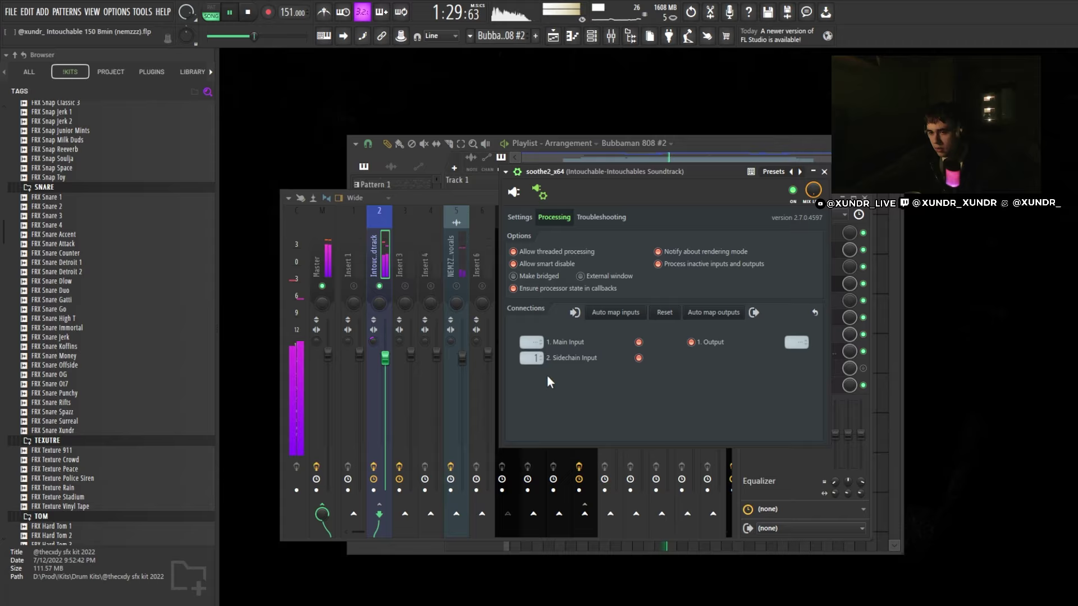
pyautogui.click(537, 192)
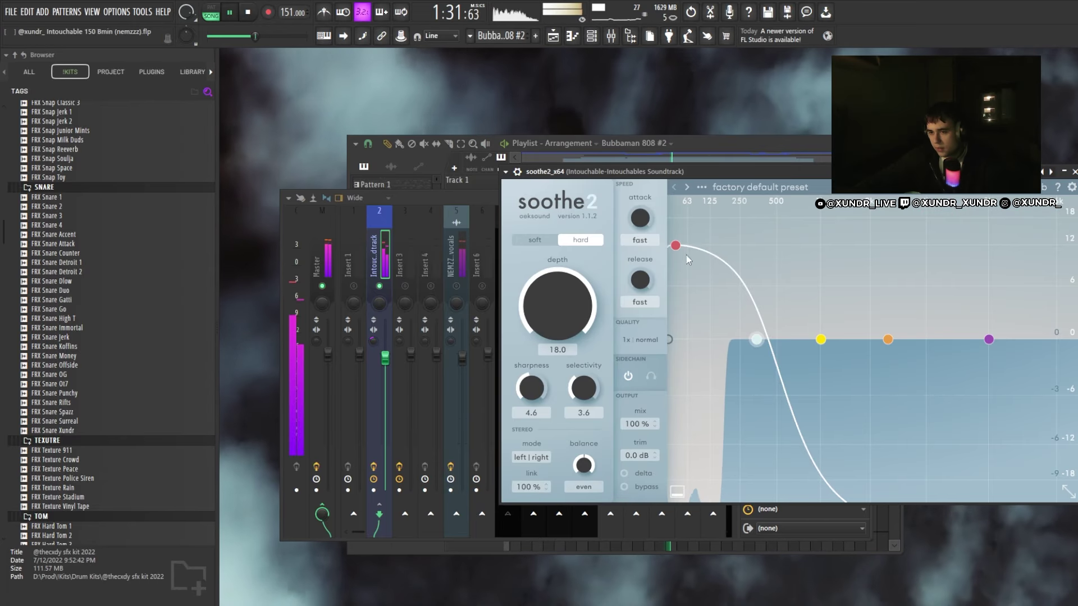
pyautogui.moveTo(760, 171); pyautogui.dragTo(745, 167)
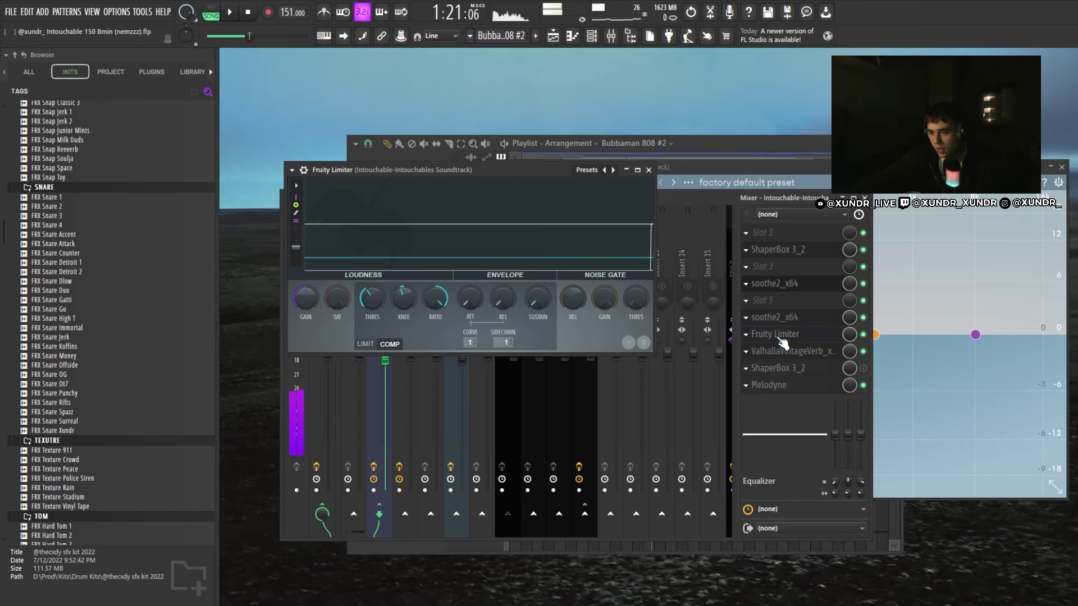
# Check the Fruity Limiter compressor settings on the Intouchables soundtrack mixer track during playback
pyautogui.click(716, 407)
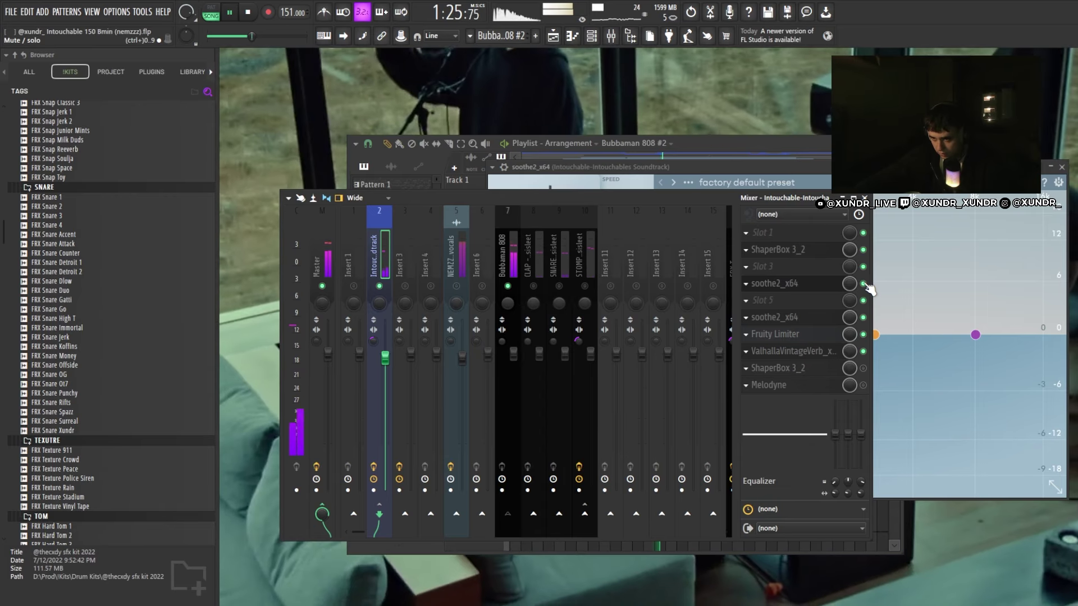
pyautogui.click(813, 337)
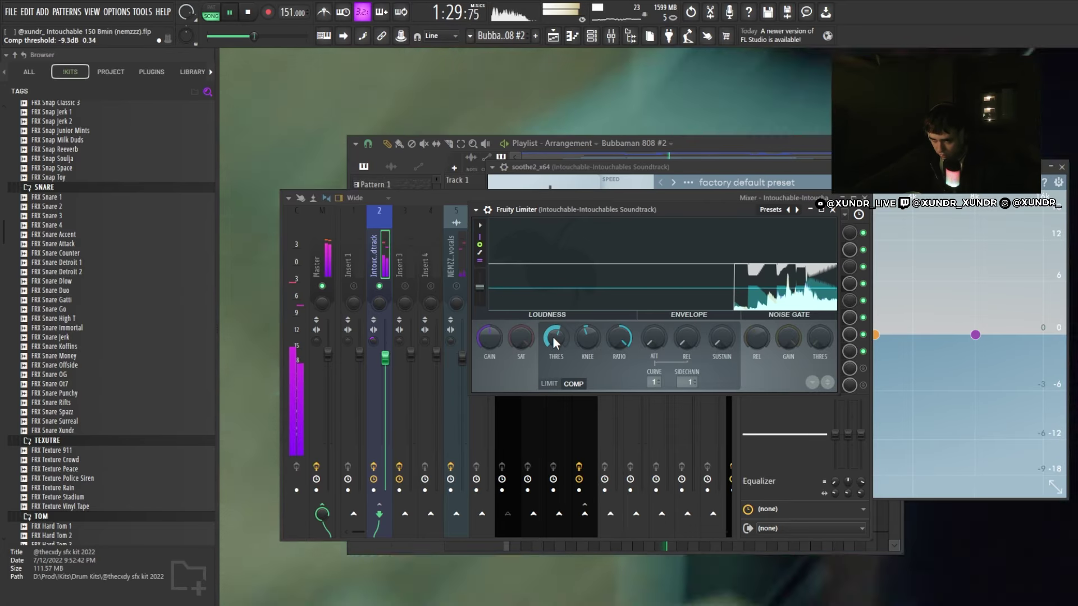
pyautogui.click(832, 209)
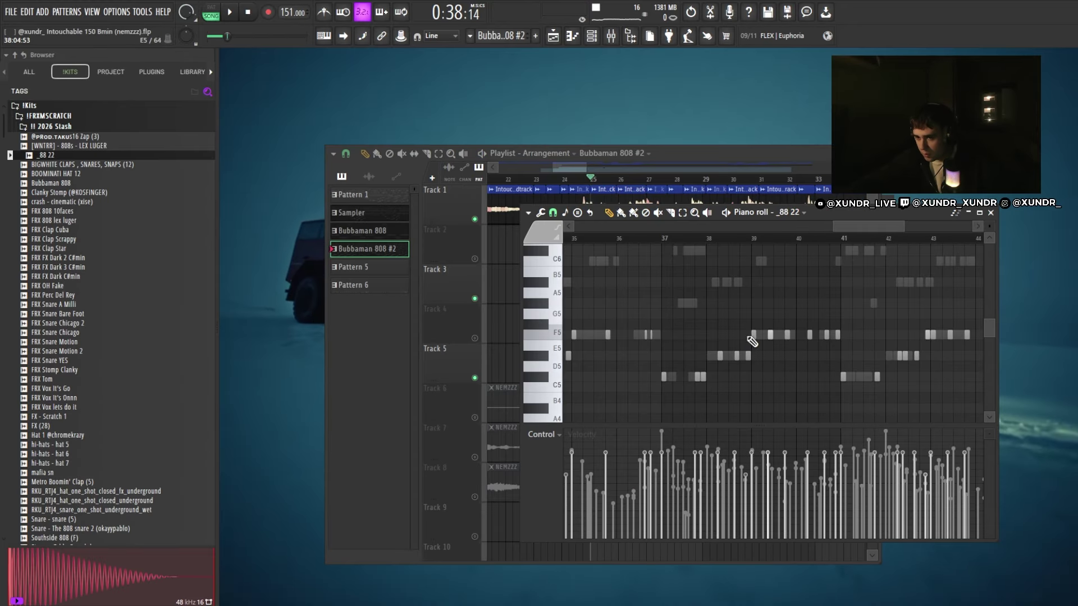
# Highlight the _88 22 notes from about bar 25 to bar 31 in the piano roll to examine their pitch change
pyautogui.scroll(-10, 786, 296)
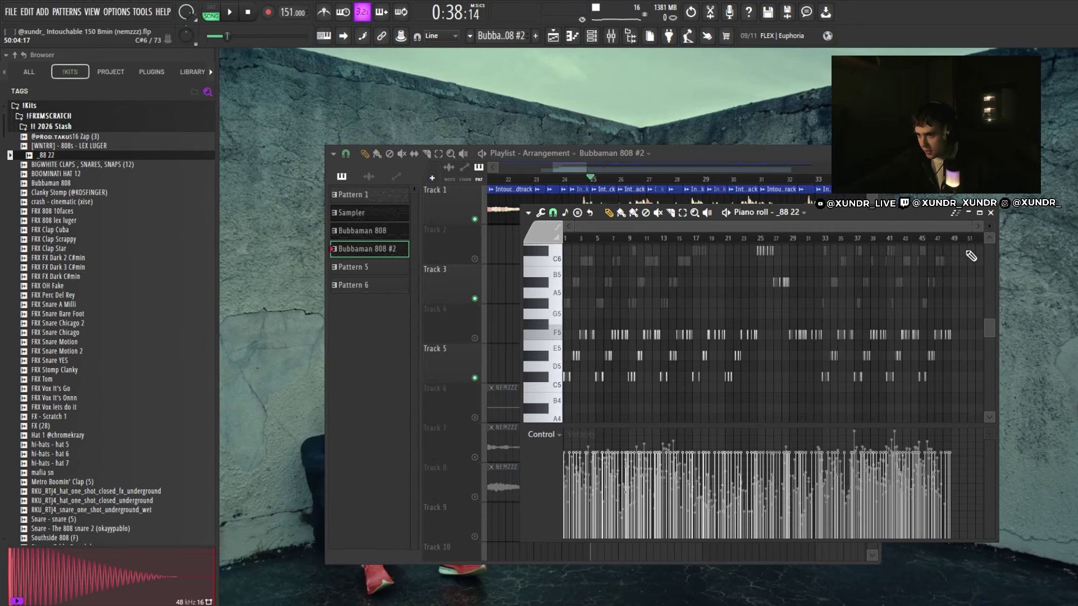
pyautogui.keyDown('ctrl'); pyautogui.click(811, 278); pyautogui.keyUp('ctrl')
pyautogui.keyDown('ctrl'); pyautogui.rightClick(813, 280); pyautogui.keyUp('ctrl')
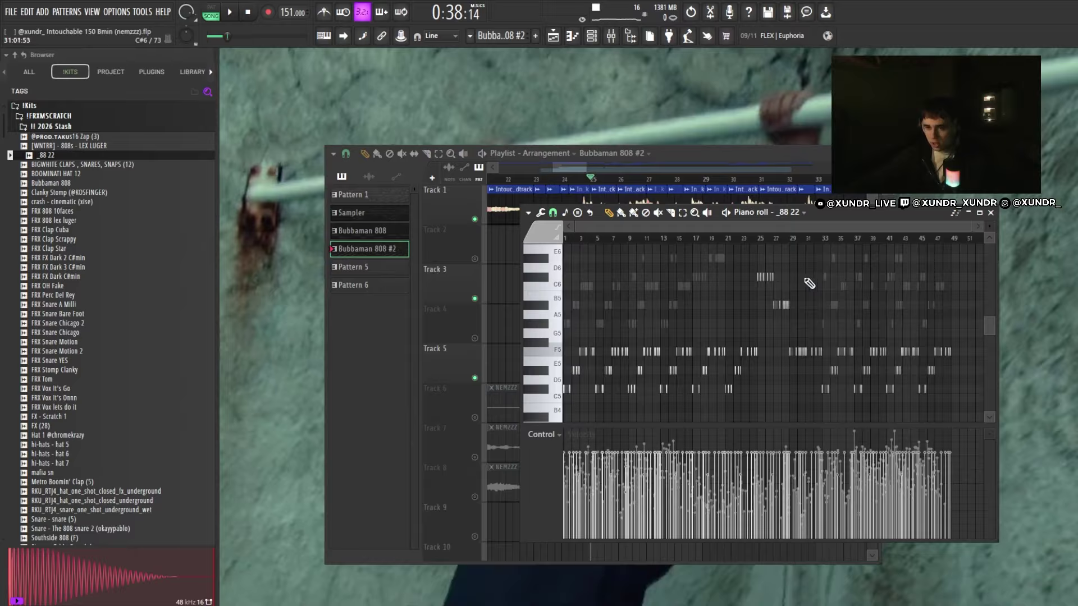
pyautogui.scroll(2, 803, 325)
pyautogui.scroll(-5, 772, 311)
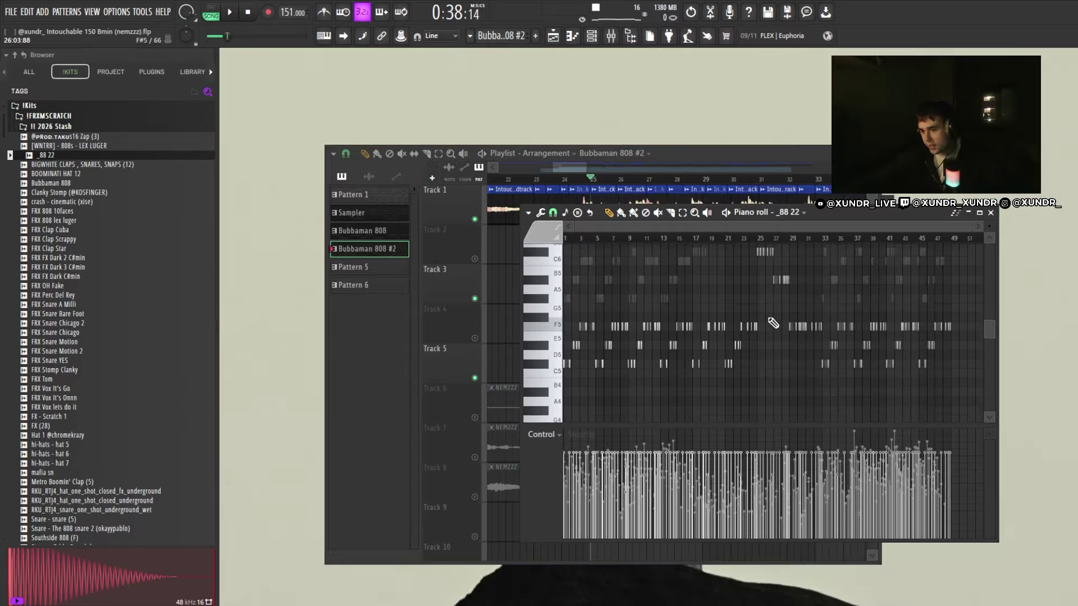
pyautogui.scroll(1, 772, 318)
pyautogui.moveTo(796, 312); pyautogui.dragTo(735, 263)
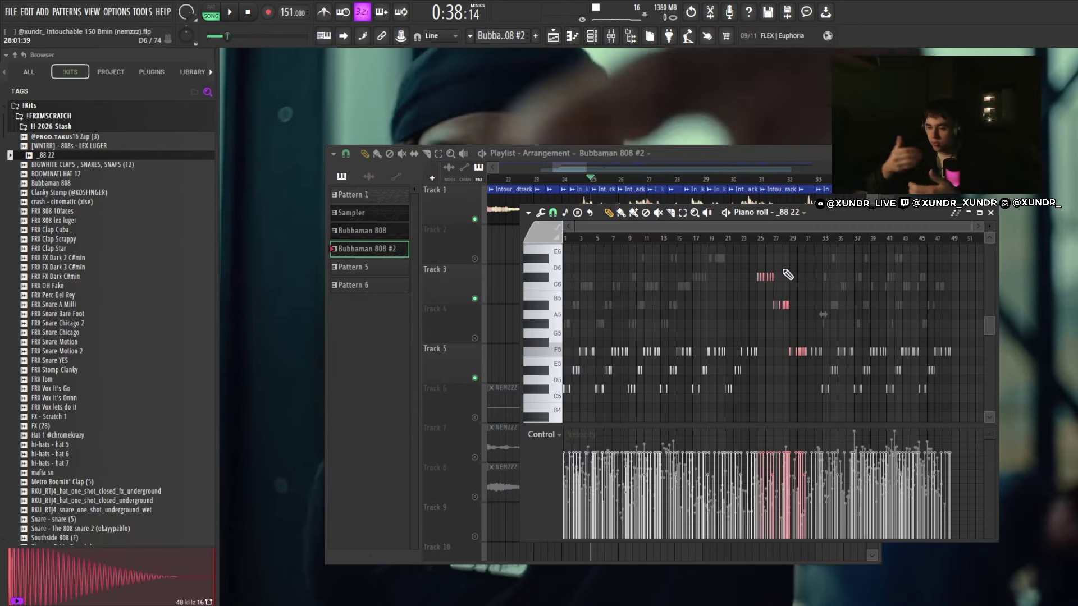
pyautogui.click(895, 371)
# Look over the channel rack and Pattern 6's SNARE - Data notes in the piano roll
pyautogui.click(75, 12)
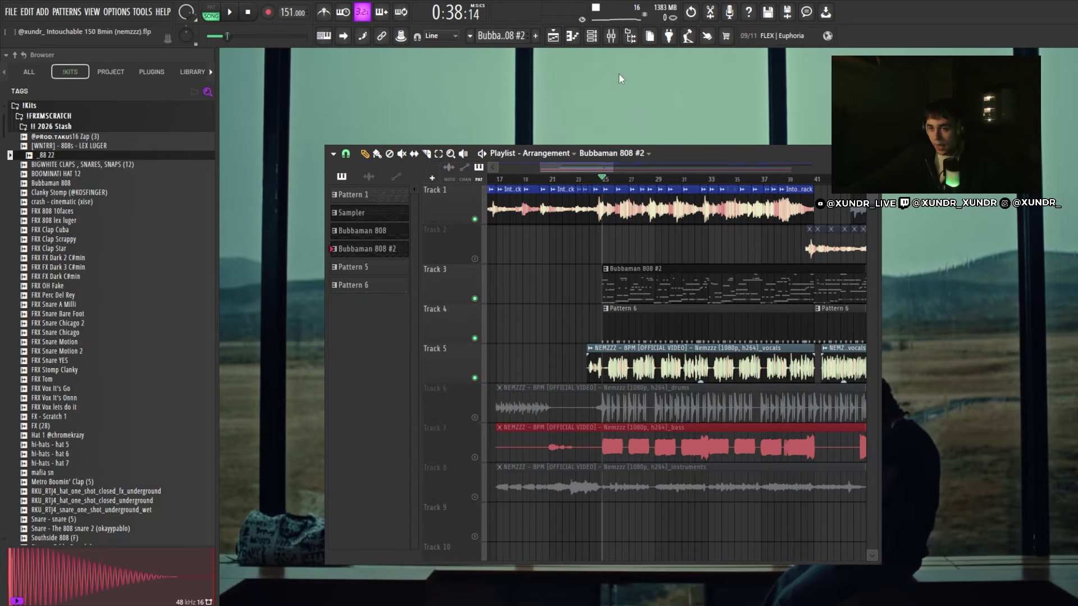
pyautogui.click(591, 36)
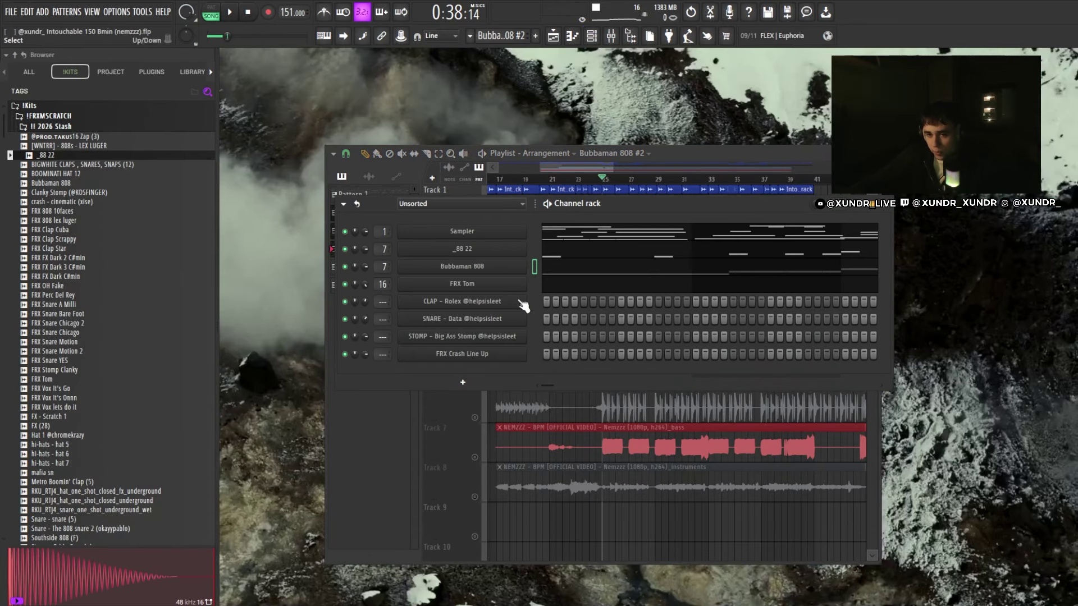
pyautogui.press('F6')
pyautogui.doubleClick(667, 308)
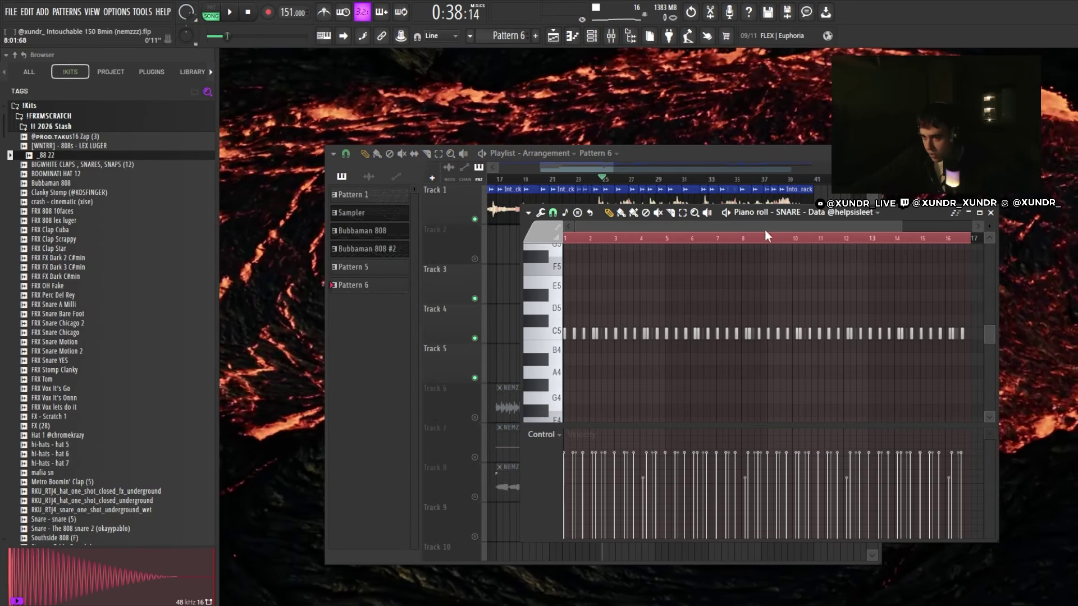
pyautogui.scroll(2, 826, 214)
pyautogui.press('Escape')
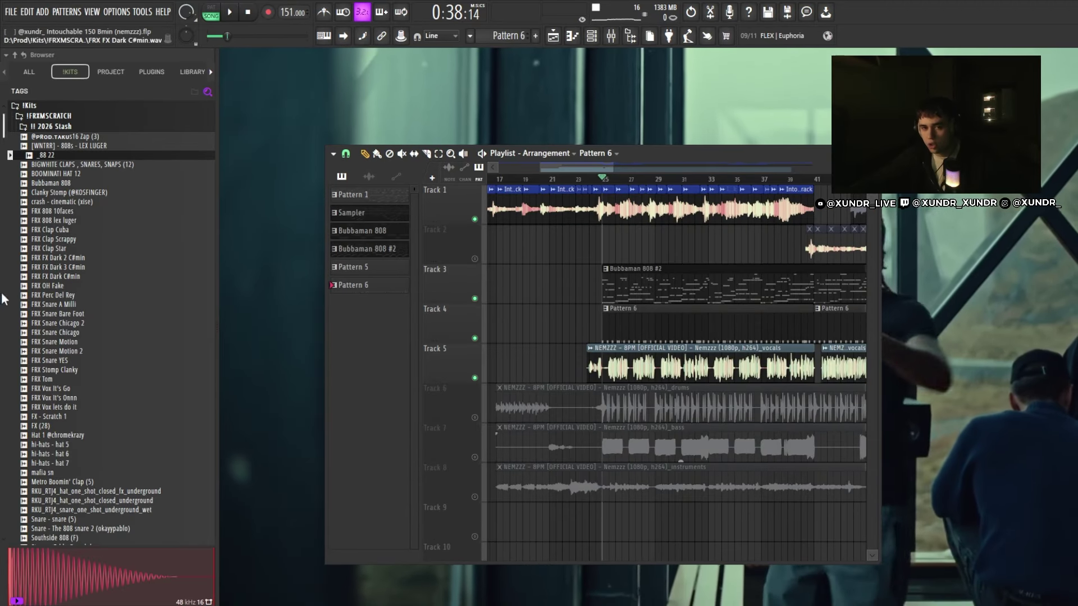
# Search the kits browser for "help" and look through the drum kit's clap, hat and stomp sounds
pyautogui.click(97, 92)
pyautogui.write('help')
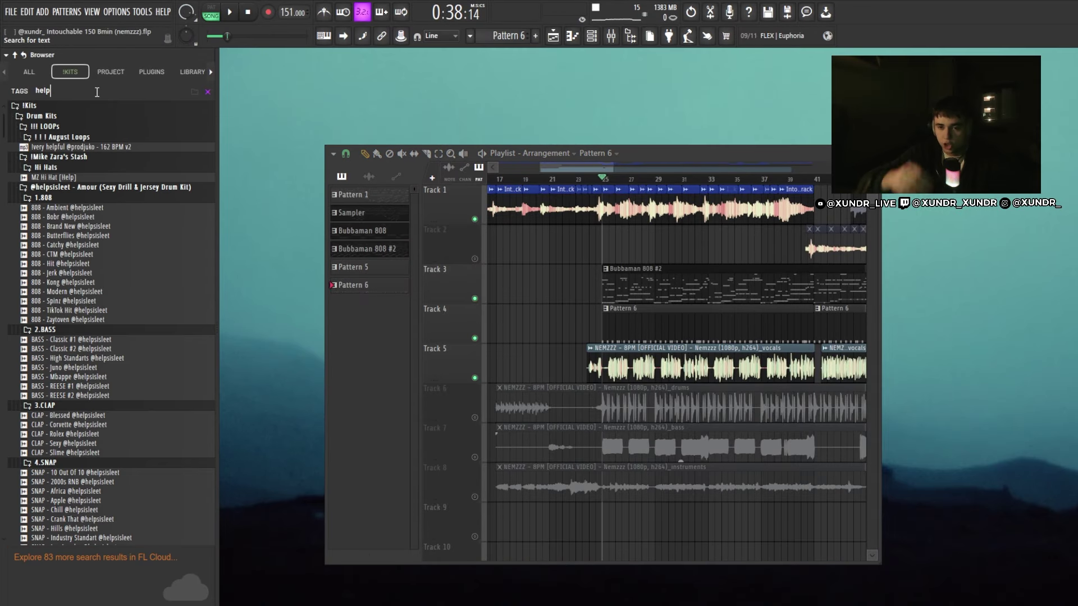
pyautogui.scroll(-9, 70, 275)
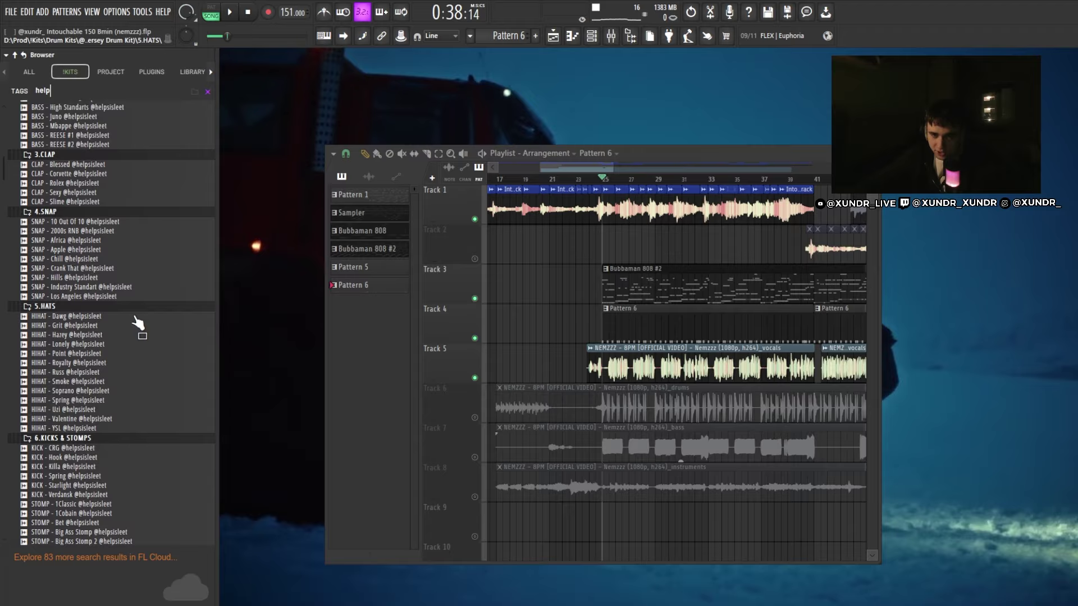
# Play Pattern 6 and examine its snare and stomp notes in the piano roll
pyautogui.press('F6')
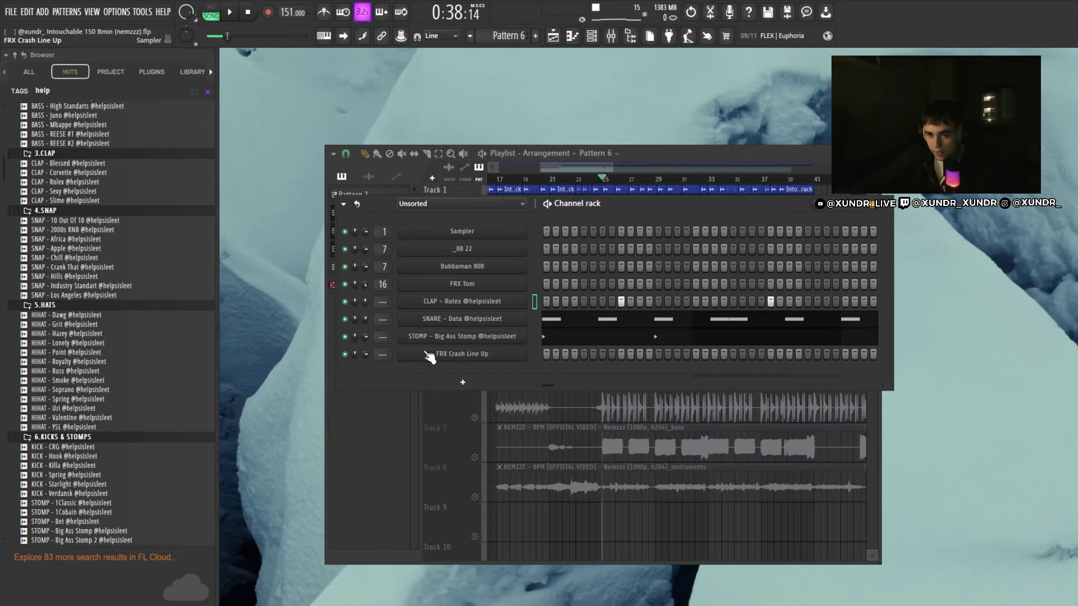
pyautogui.press('F6')
pyautogui.doubleClick(635, 316)
pyautogui.press('space')
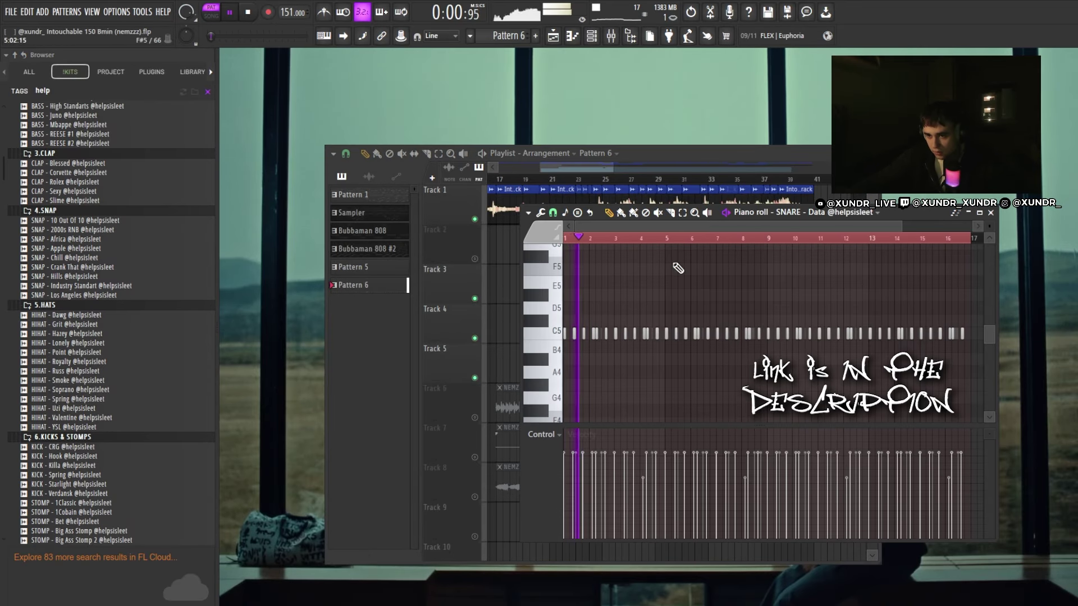
pyautogui.keyDown('ctrl'); pyautogui.scroll(3, 643, 274); pyautogui.keyUp('ctrl')
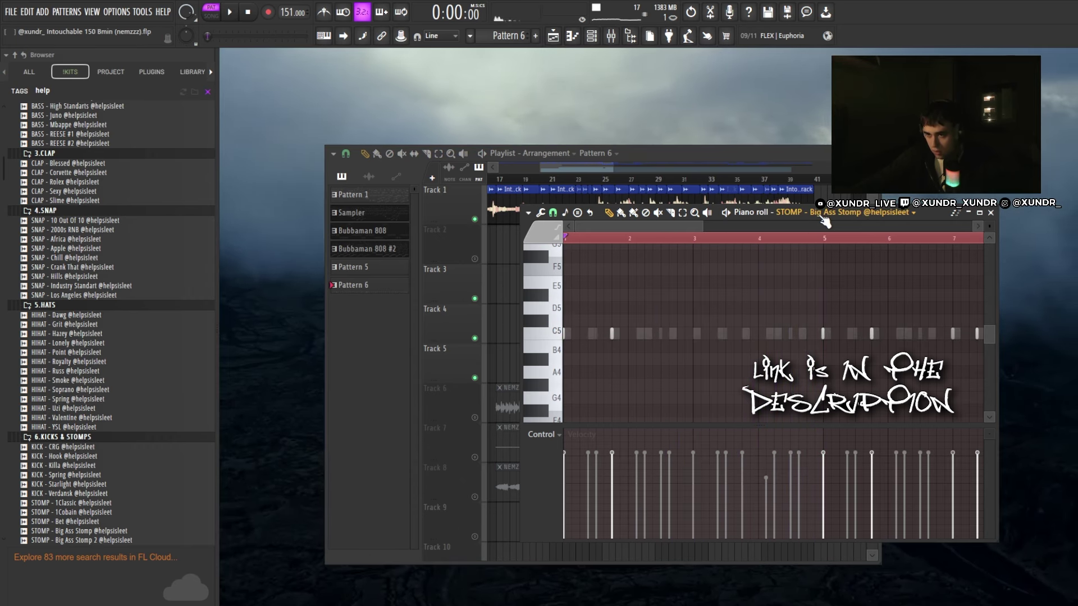
# Remove the FRX Crash Line Up channel from the channel rack
pyautogui.press('Escape')
pyautogui.click(592, 35)
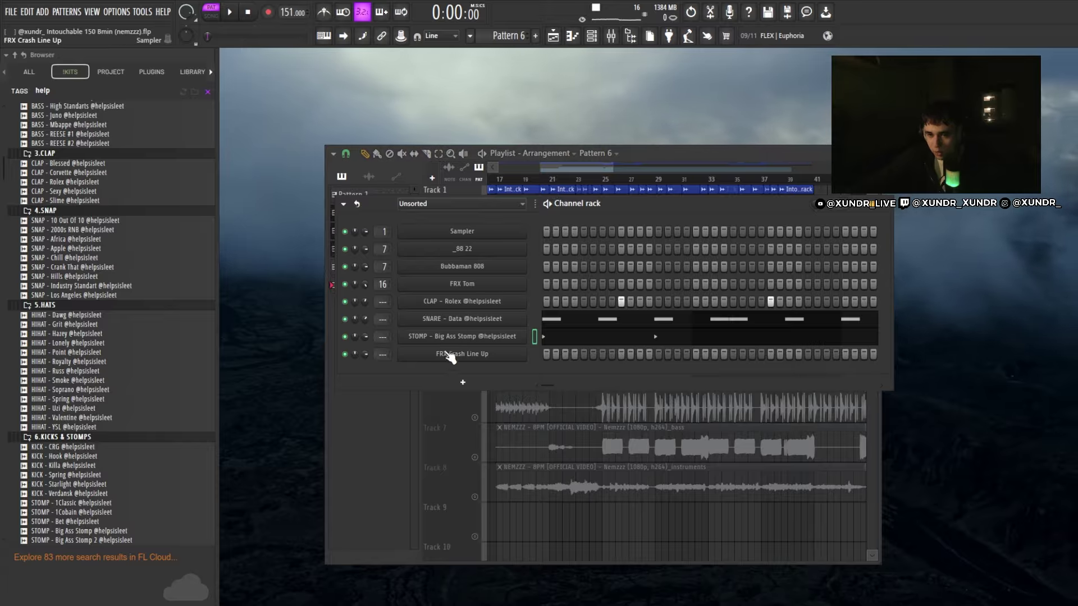
pyautogui.hotkey('ctrl', 'z')
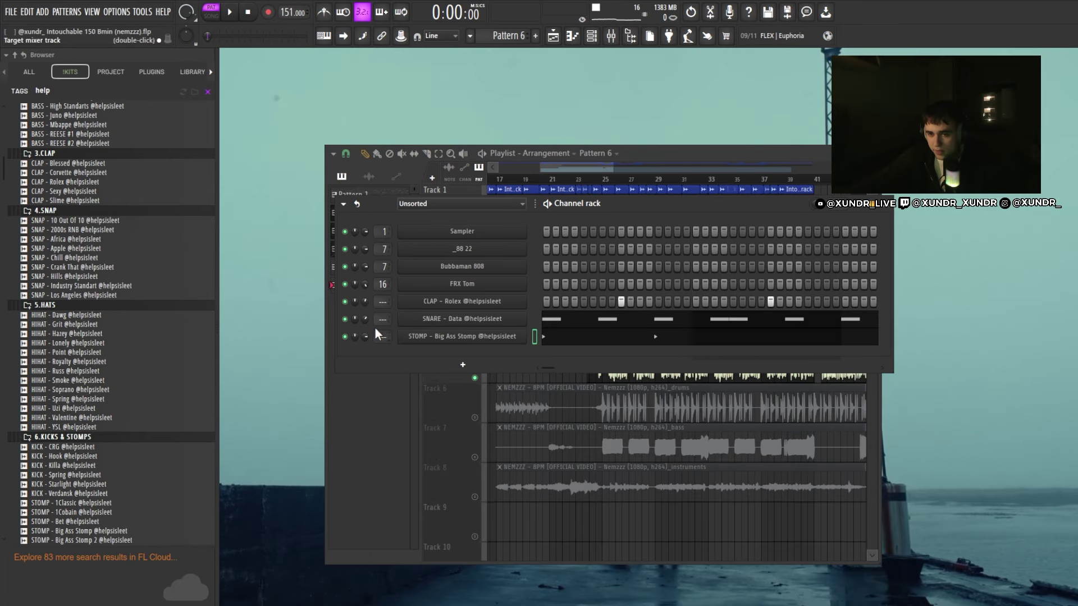
# Play the SNARE - Data channel soloed and follow its notes and velocities through the pattern's opening bars
pyautogui.click(554, 322)
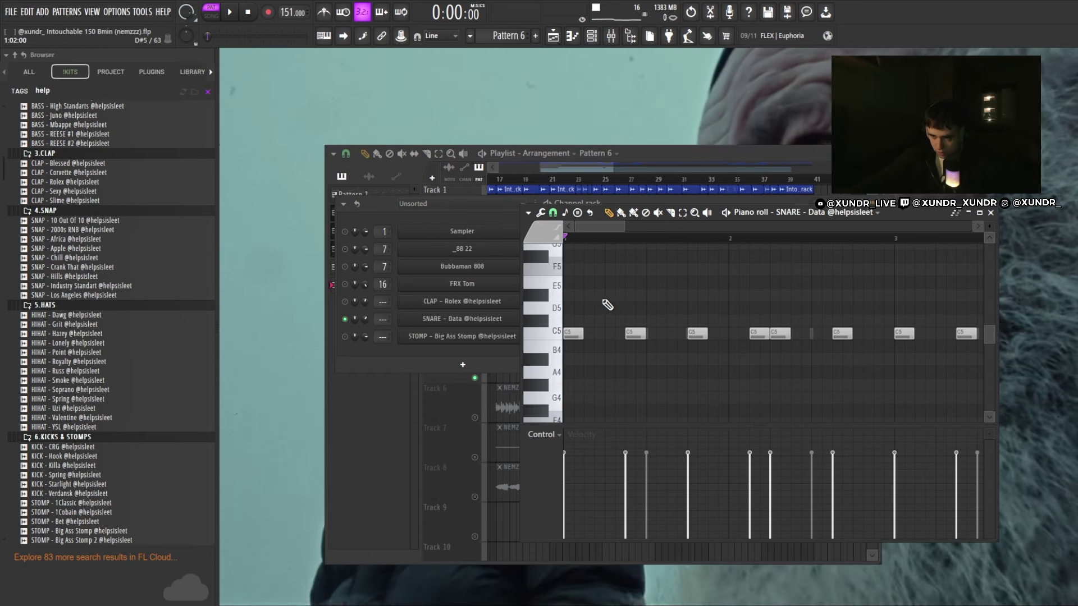
pyautogui.press('space')
pyautogui.scroll(-3, 638, 387)
pyautogui.scroll(4, 387, 387)
pyautogui.scroll(-2, 395, 394)
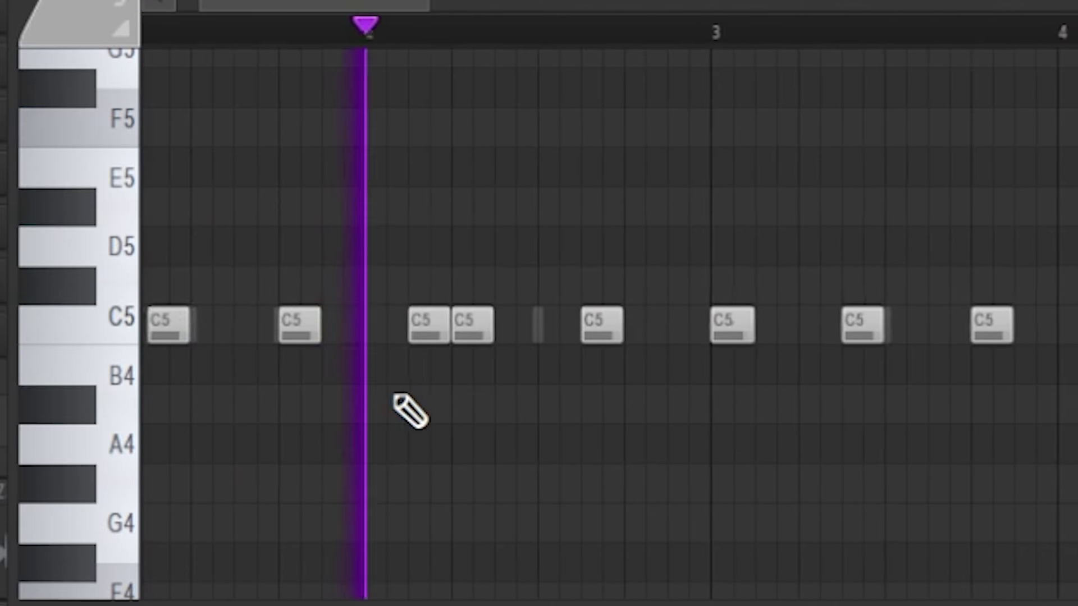
pyautogui.scroll(3, 486, 394)
pyautogui.scroll(-4, 449, 402)
pyautogui.scroll(3, 380, 390)
pyautogui.scroll(-4, 580, 472)
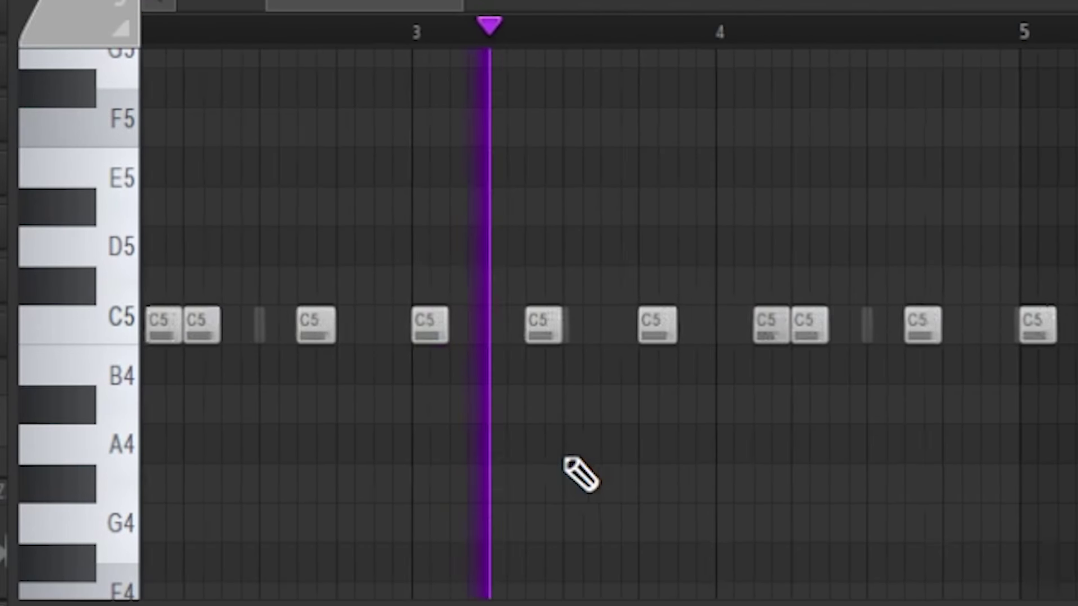
pyautogui.scroll(4, 652, 441)
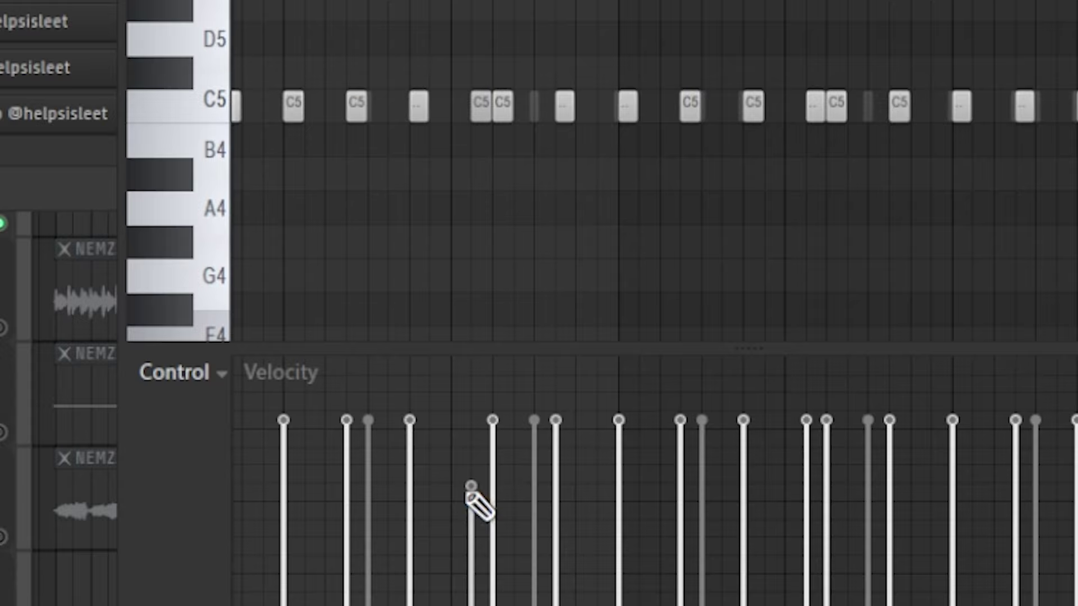
pyautogui.scroll(-3, 638, 163)
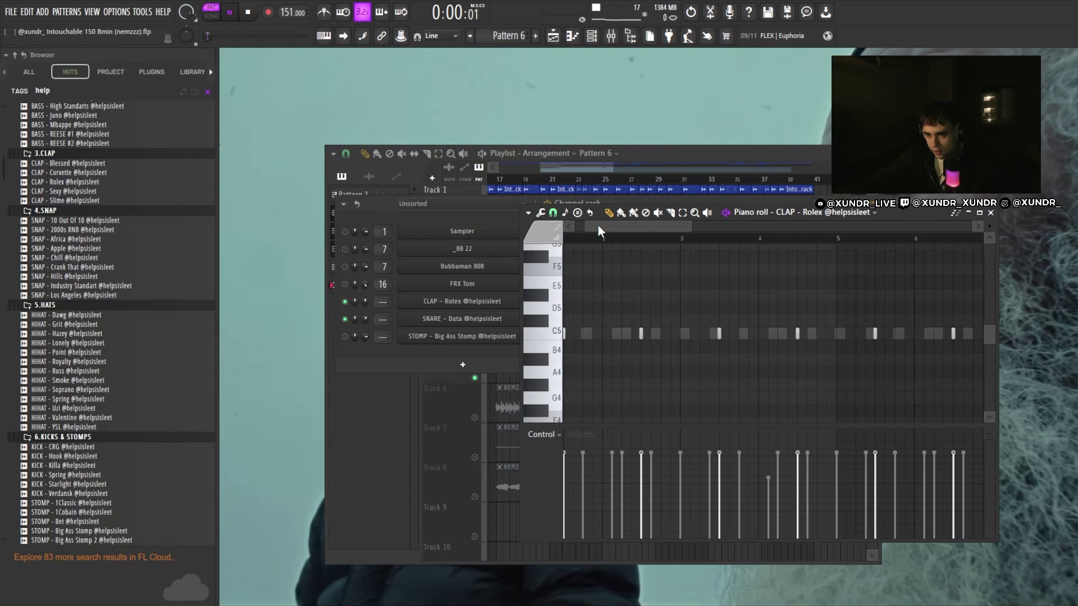
# Play the clap together with the snare and set the CLAP - Rolex channel volume to 62%
pyautogui.moveTo(597, 227); pyautogui.dragTo(585, 228)
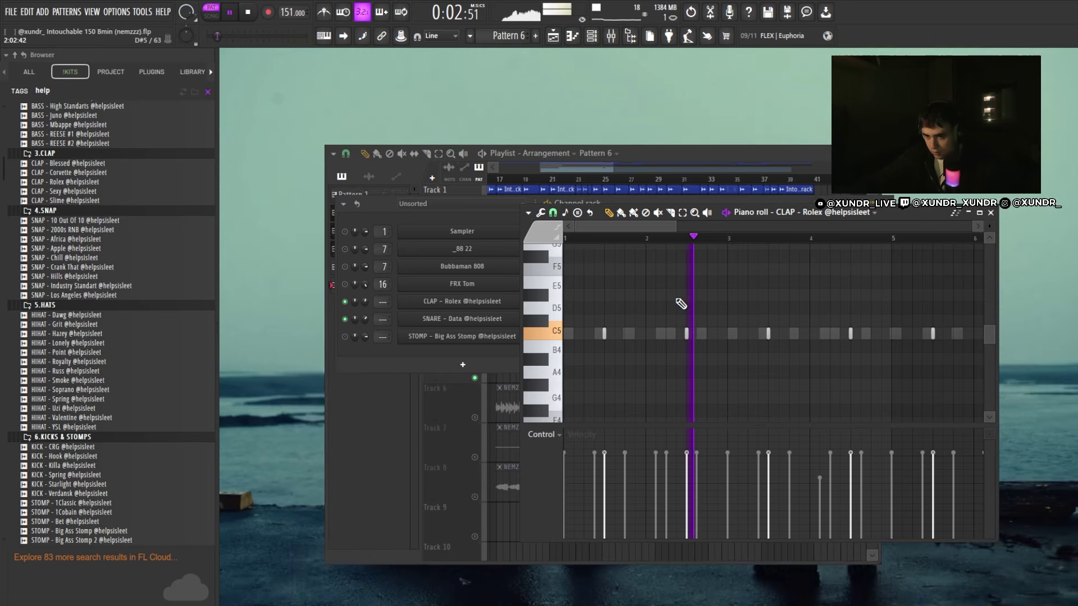
pyautogui.click(440, 305)
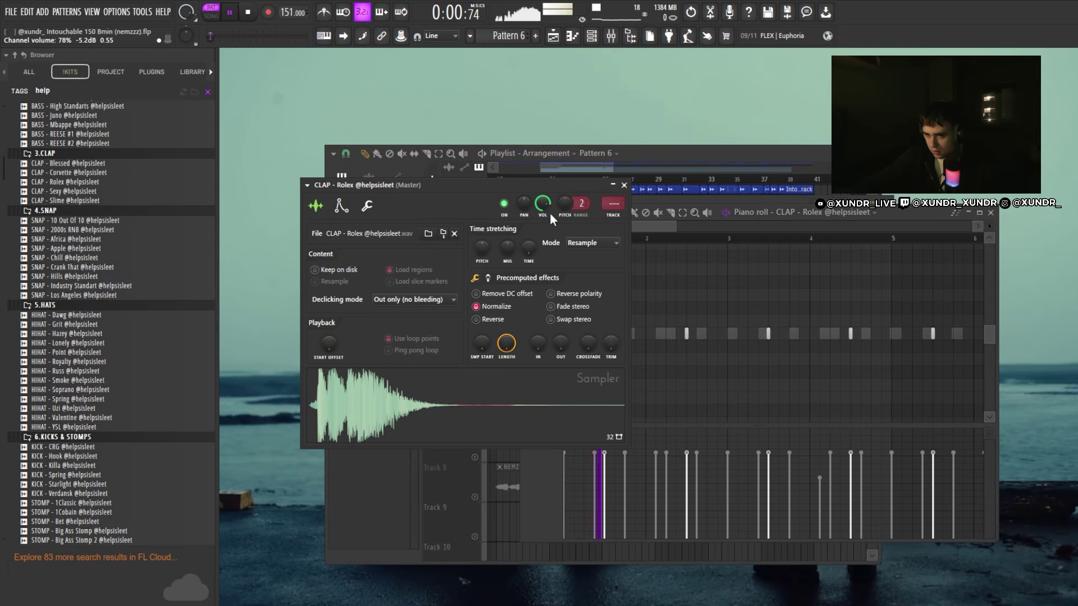
pyautogui.scroll(-4, 545, 199)
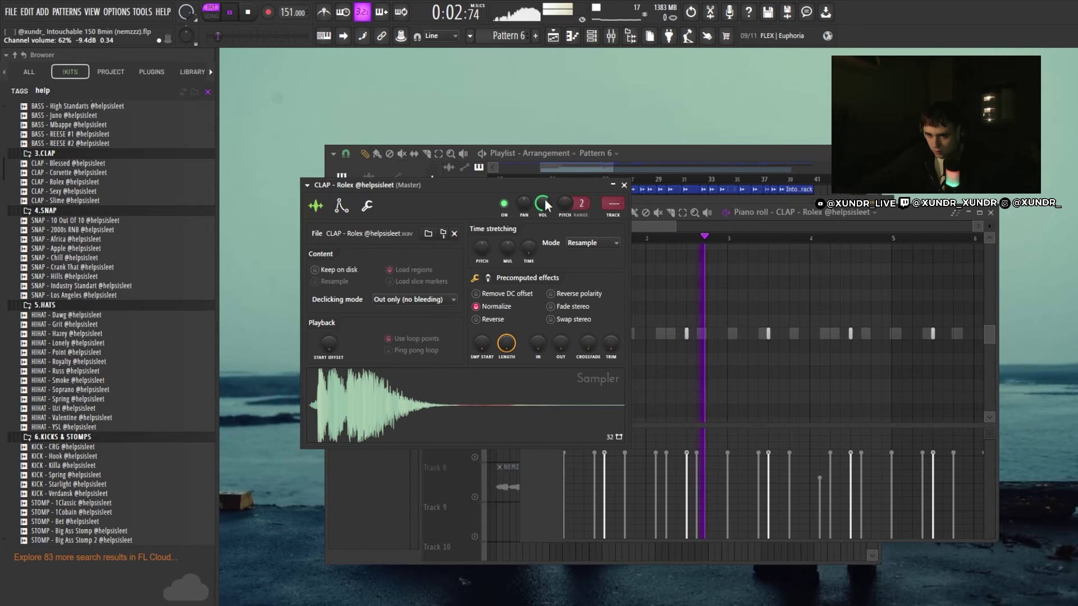
pyautogui.press('space')
pyautogui.press('Escape')
pyautogui.press('Escape')
# Play the STOMP - Big Ass Stomp notes in the piano roll along with the clap and snare
pyautogui.click(551, 338)
pyautogui.click(624, 283)
pyautogui.rightClick(625, 283)
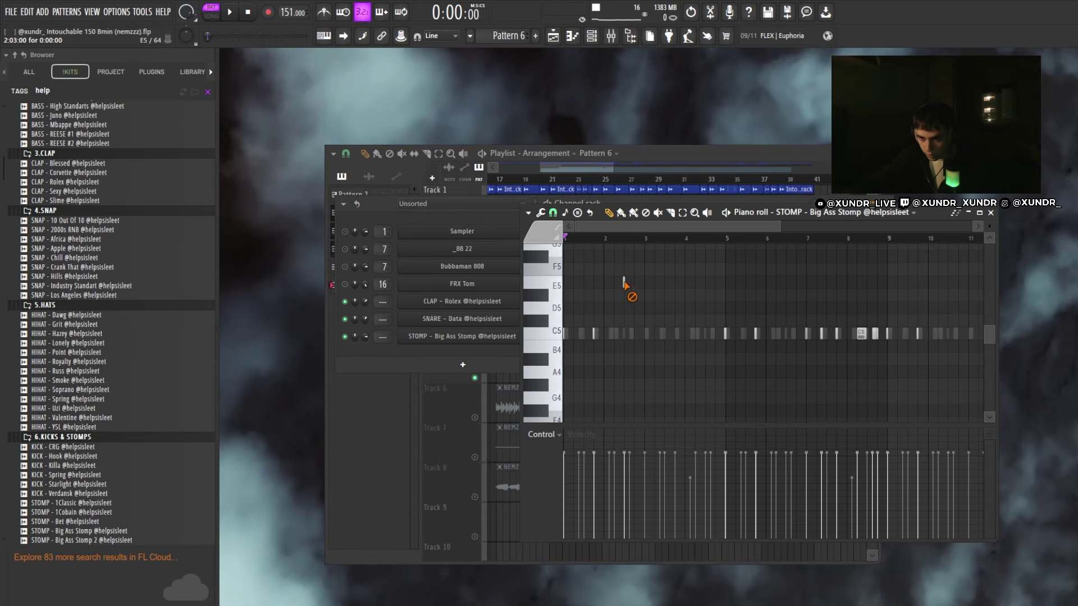
pyautogui.press('space')
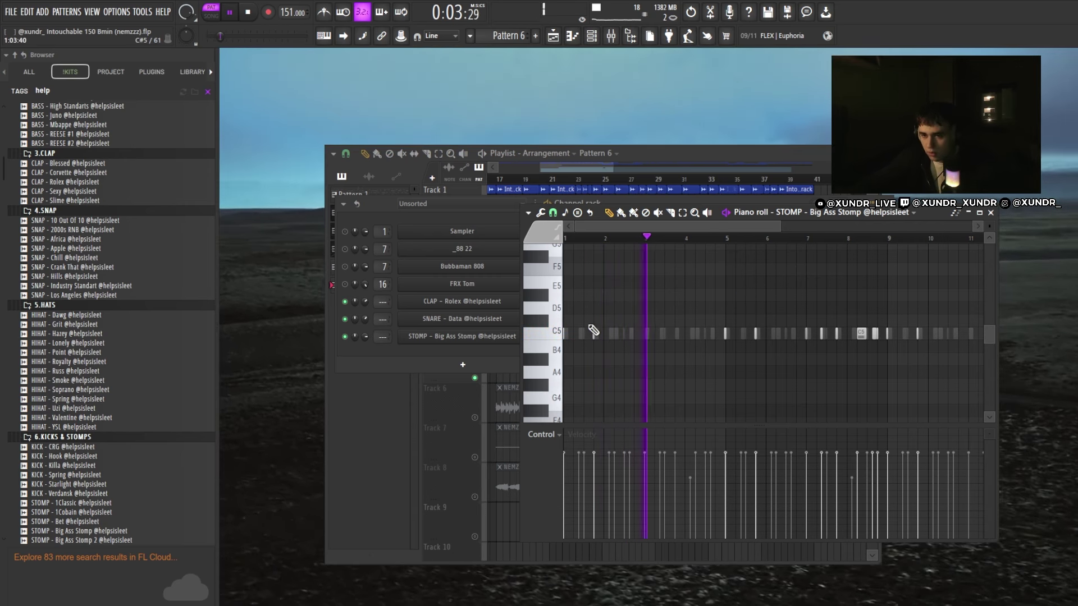
pyautogui.press('Escape')
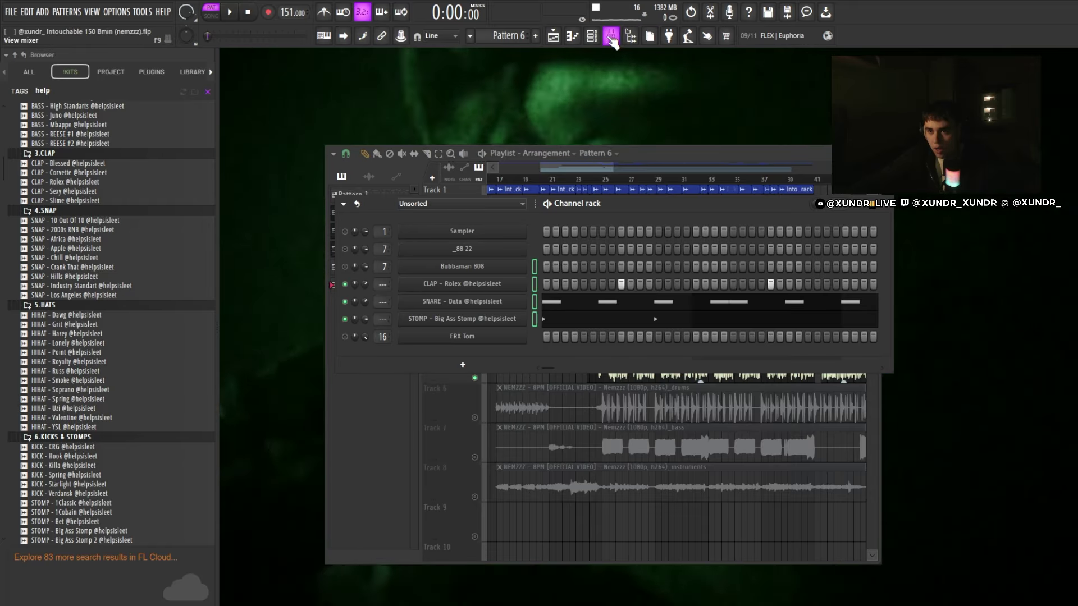
# Route the Bubbaman 808, clap, snare and stomp channels to mixer tracks 7 to 10 and test them with playback
pyautogui.click(612, 37)
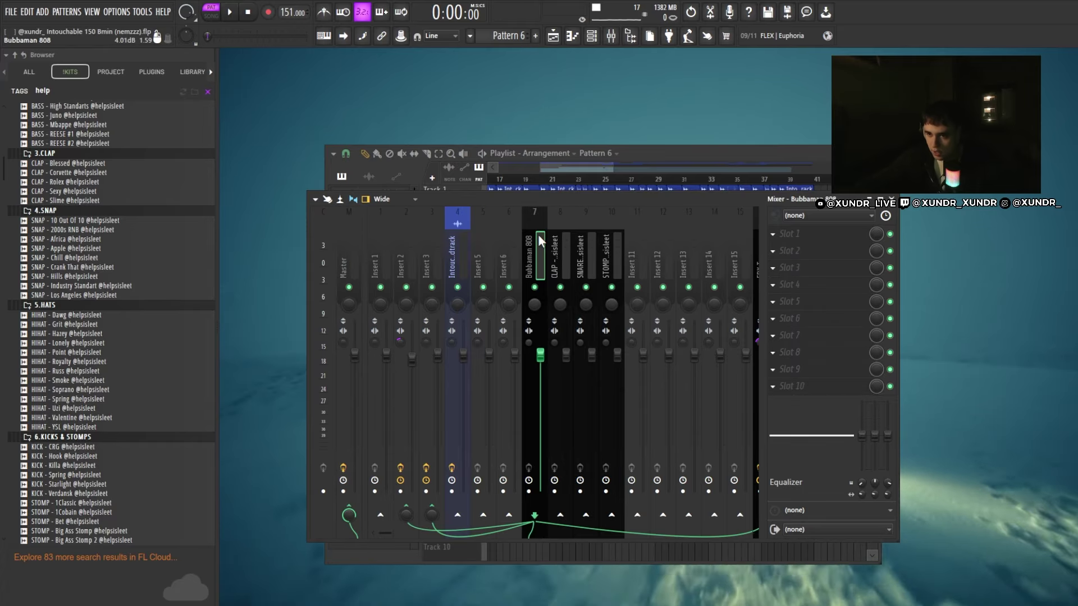
pyautogui.press('space')
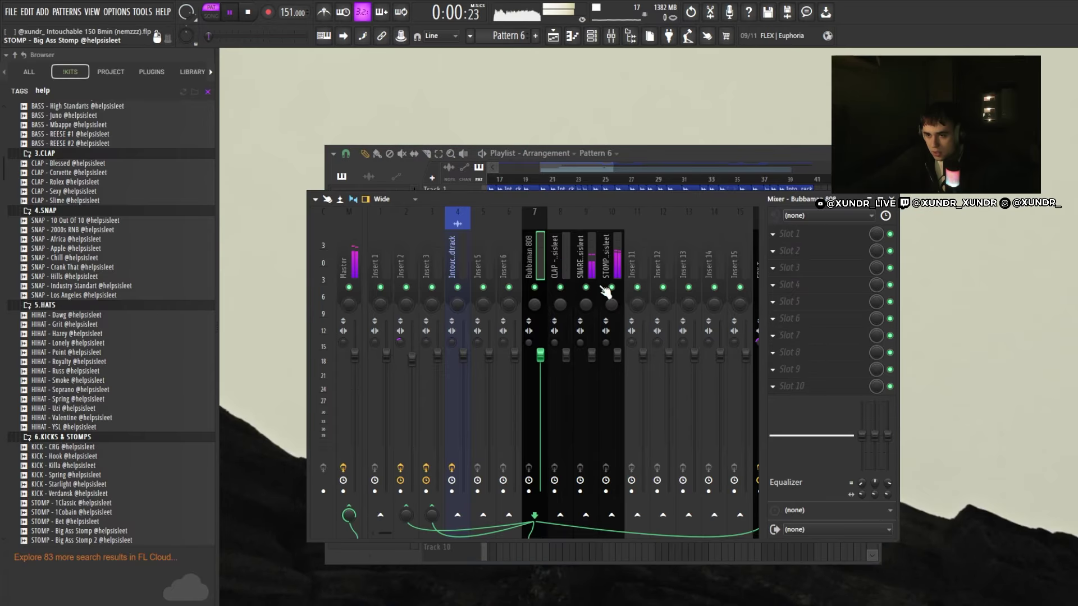
pyautogui.press('space')
# Sidechain the Bubbaman 808 mixer track to the STOMP track and add soothe2 in the STOMP track's third effect slot
pyautogui.rightClick(613, 513)
pyautogui.click(639, 266)
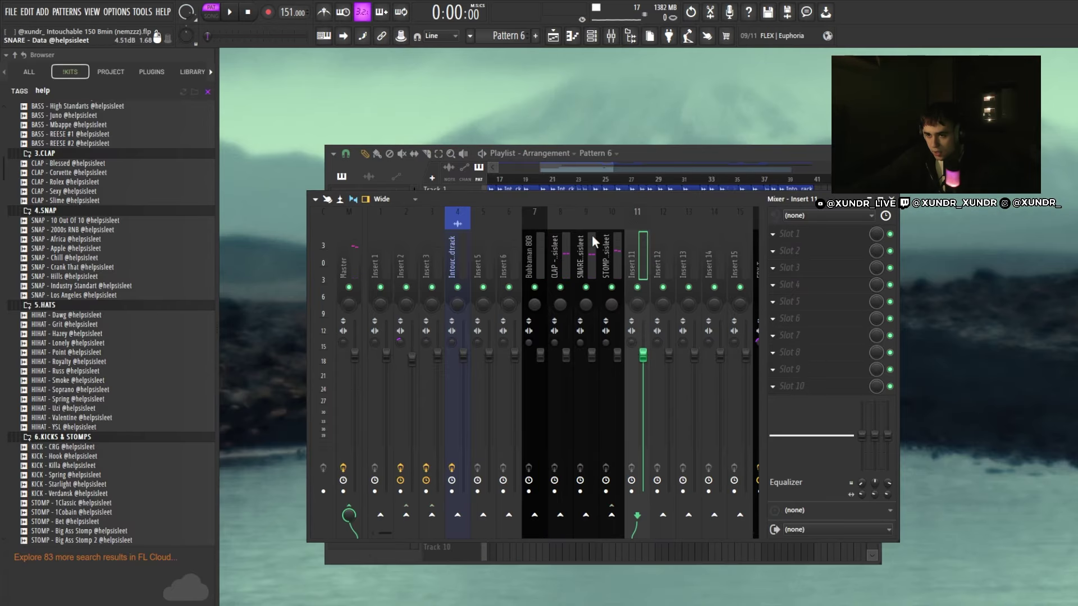
pyautogui.click(611, 247)
pyautogui.click(836, 270)
pyautogui.moveTo(814, 281)
pyautogui.click(399, 436)
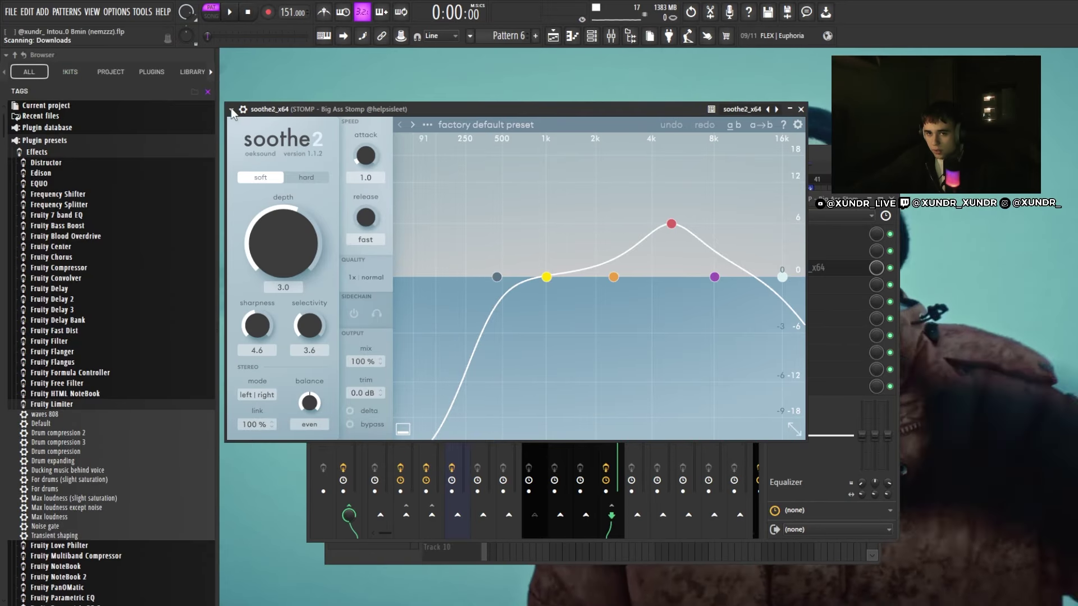
# Load a saved soothe2 preset with hard mode, depth 18.0 and fast attack and release, and play Pattern 6
pyautogui.click(231, 109)
pyautogui.moveTo(314, 153)
pyautogui.click(383, 157)
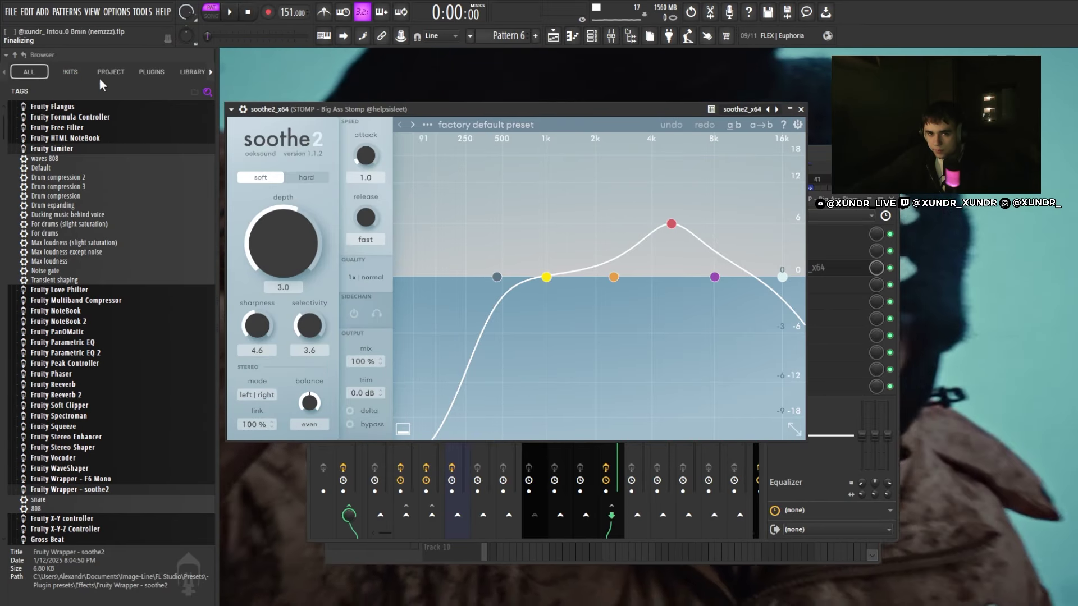
pyautogui.click(78, 73)
pyautogui.moveTo(457, 107); pyautogui.dragTo(549, 116)
pyautogui.press('space')
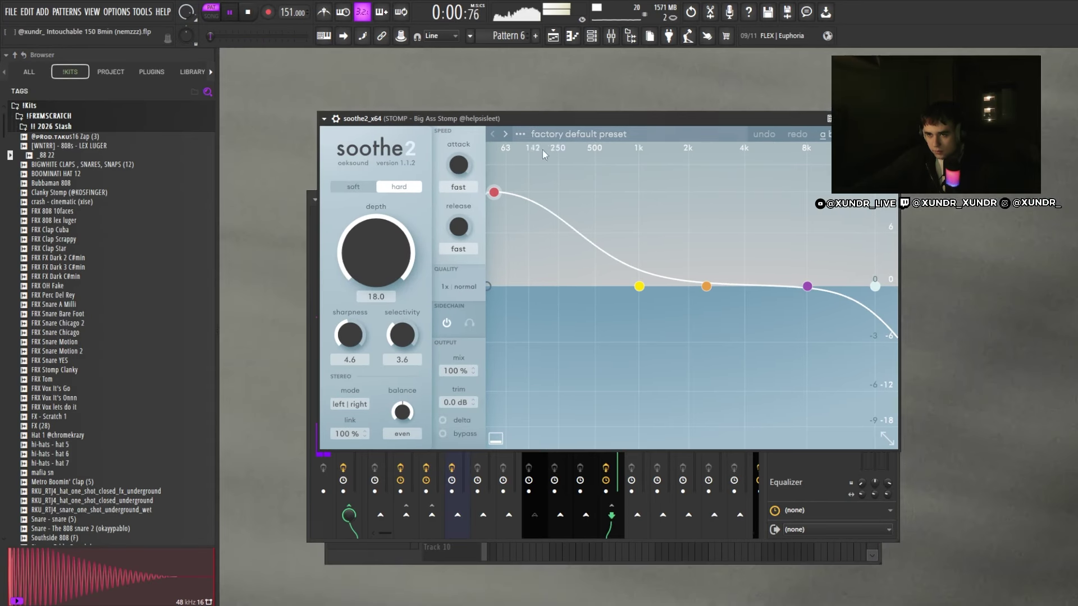
# Play the song in the playlist and lower the high cut in the STOMP track's soothe2 to 496 Hz
pyautogui.press('space')
pyautogui.press('Escape')
pyautogui.click(611, 36)
pyautogui.click(592, 36)
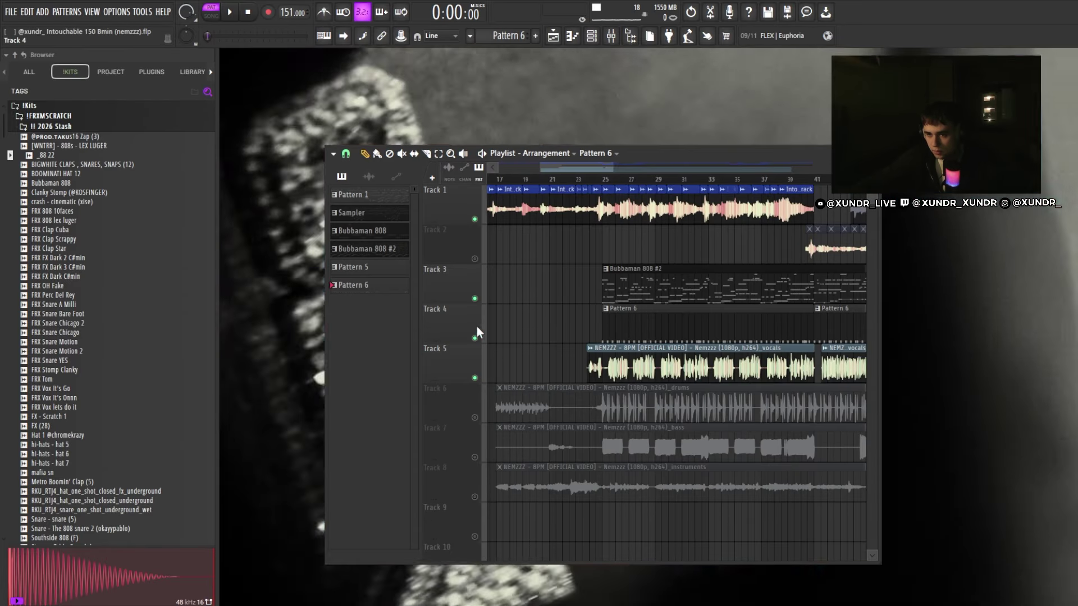
pyautogui.click(611, 36)
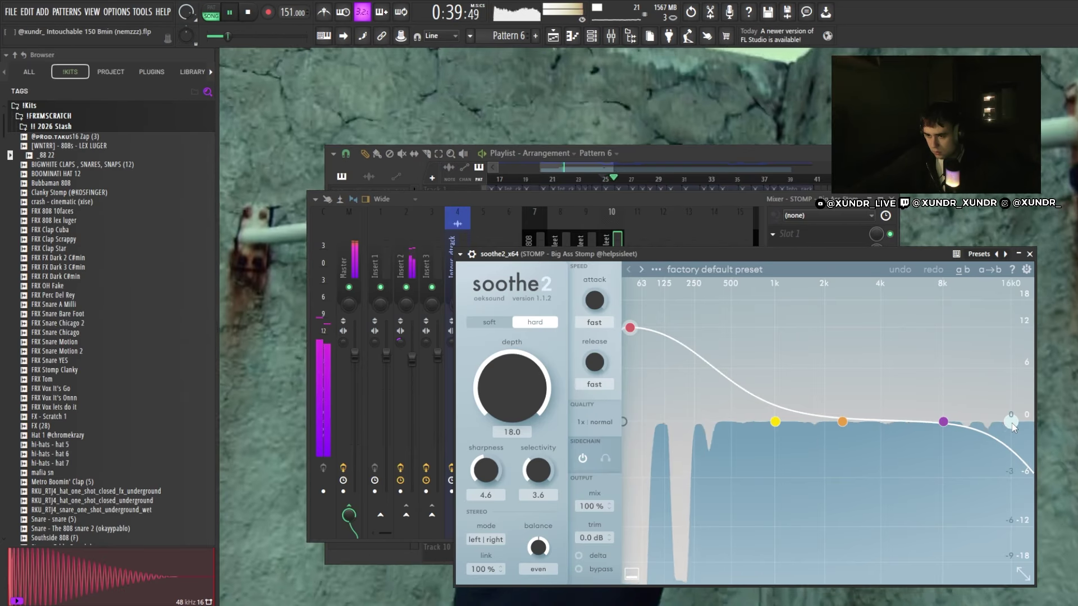
pyautogui.moveTo(1011, 422); pyautogui.dragTo(731, 422)
pyautogui.moveTo(688, 258); pyautogui.dragTo(665, 256)
# Close soothe2, bypass its slot on the STOMP track and play the song for comparison
pyautogui.press('Escape')
pyautogui.press('space')
pyautogui.click(890, 268)
pyautogui.press('space')
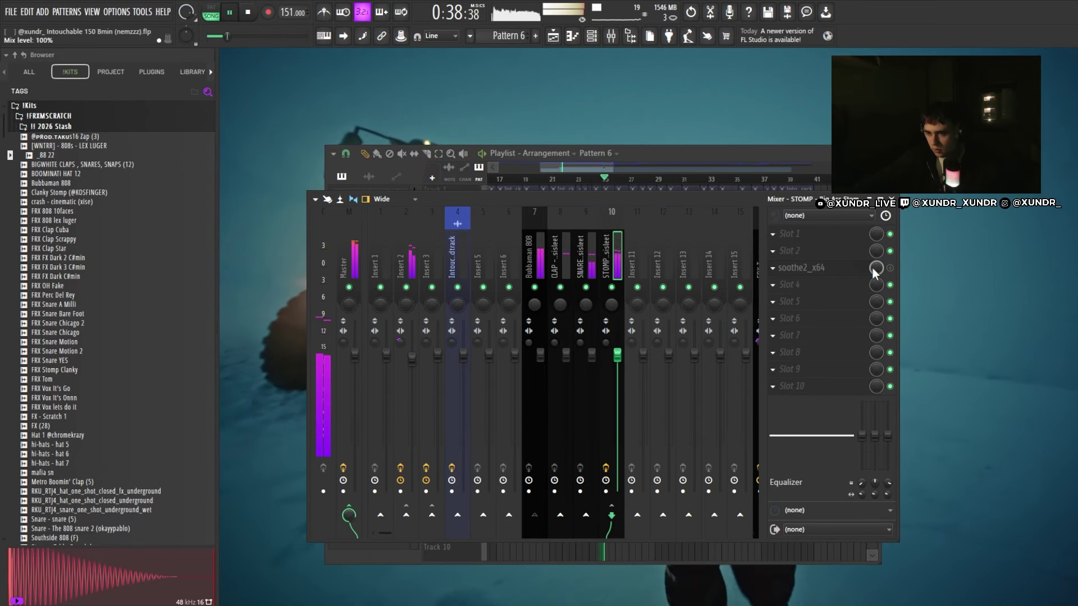
# Reopen the STOMP track's soothe2 and play the song with the effect enabled
pyautogui.click(840, 267)
pyautogui.click(680, 244)
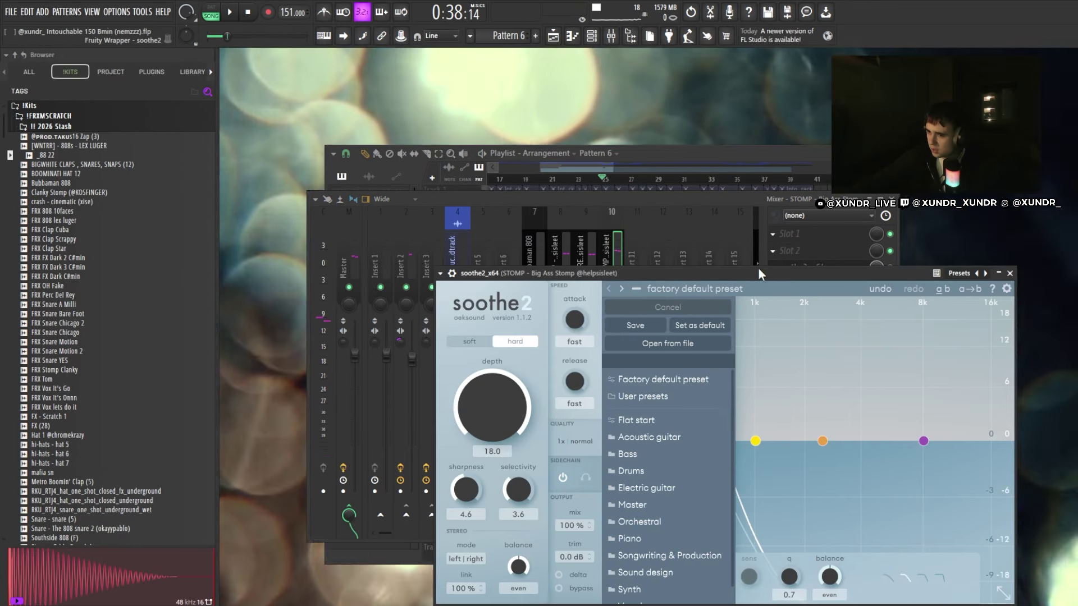
pyautogui.press('space')
pyautogui.click(680, 243)
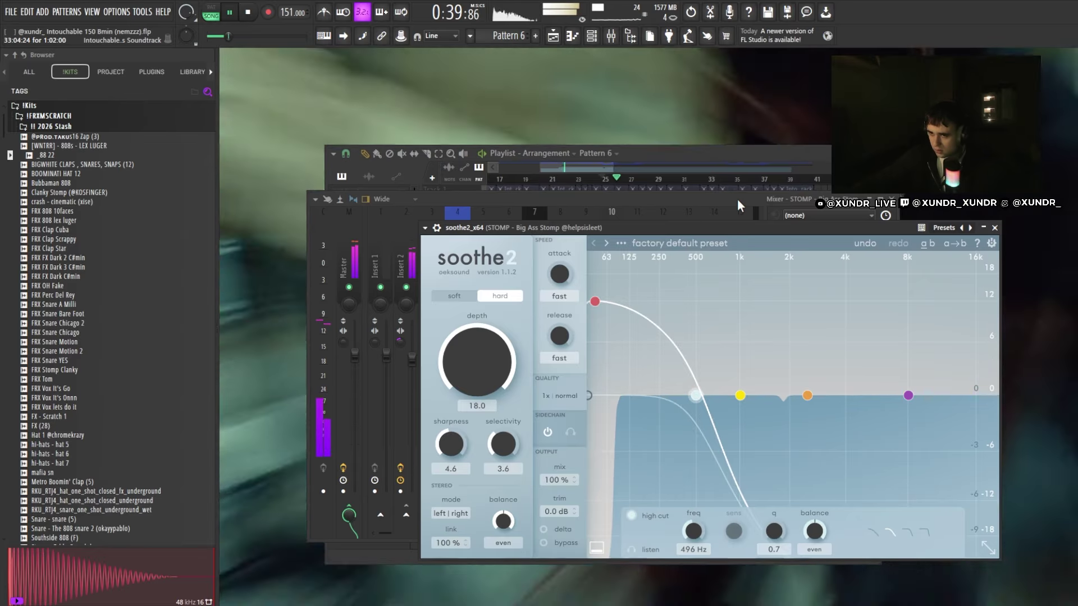
pyautogui.click(737, 200)
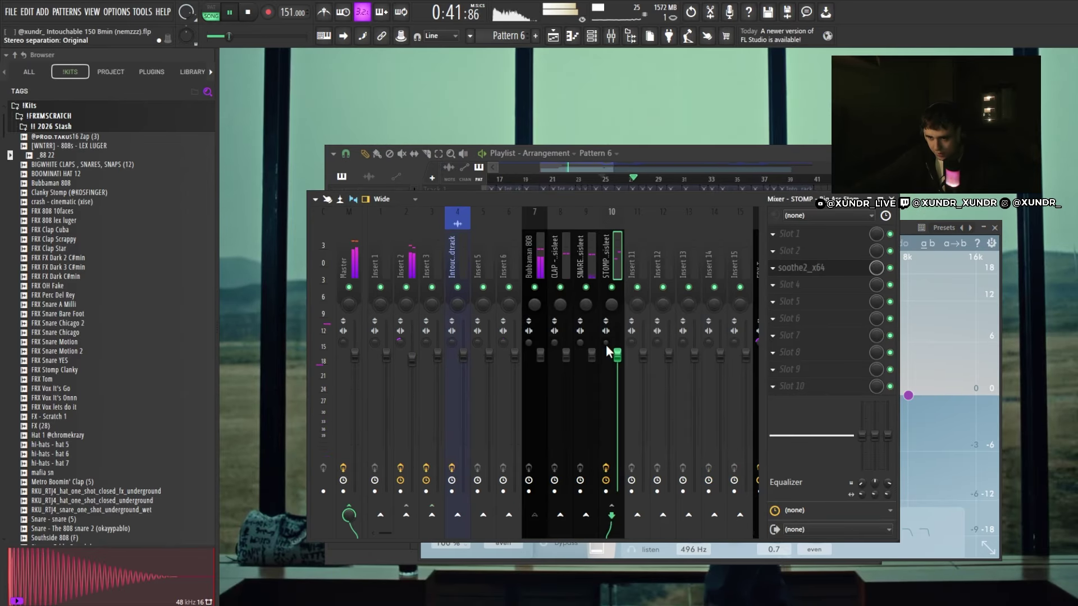
pyautogui.press('space')
# Add ValhallaVintageVerb in the STOMP track's fourth effect slot and start song playback
pyautogui.click(803, 285)
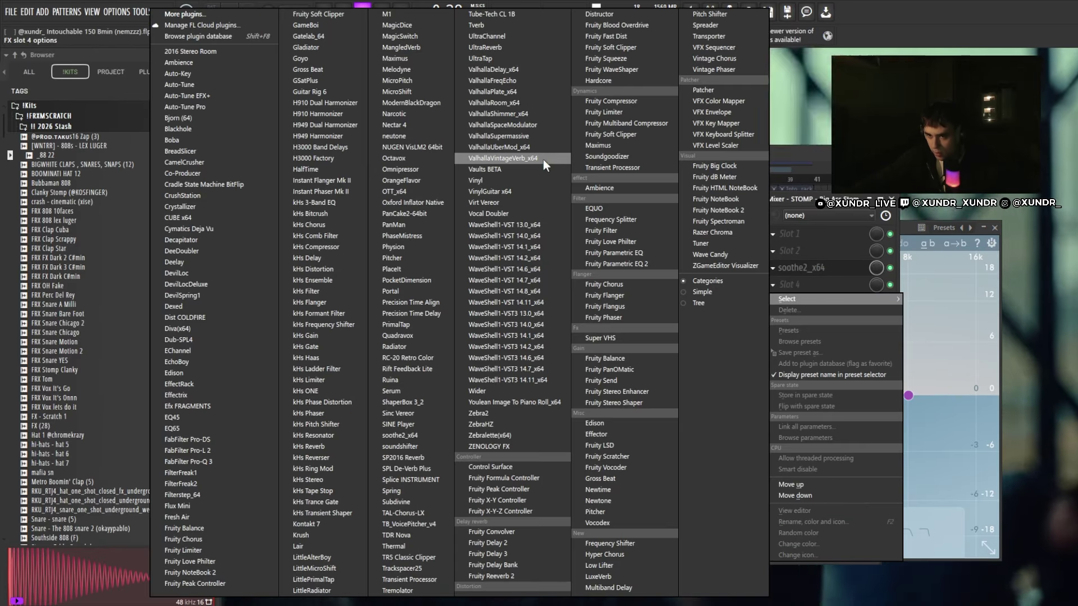
pyautogui.click(543, 161)
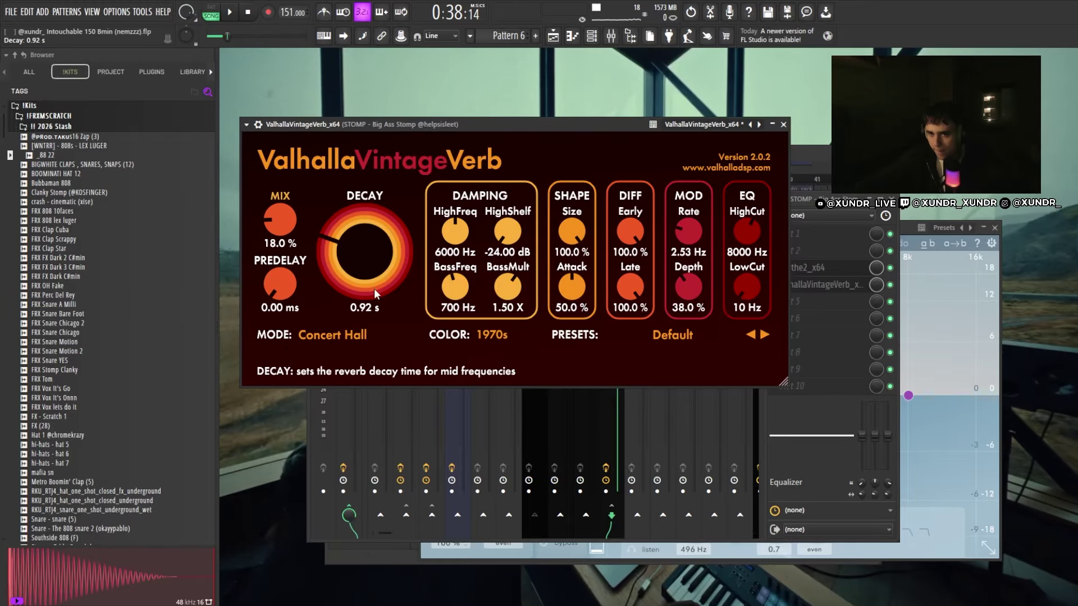
pyautogui.moveTo(355, 126); pyautogui.dragTo(352, 111)
pyautogui.press('space')
# Set the reverb's decay to 1.08 s, mix to 15.2 % and low cut to 180 Hz, and close the plugin
pyautogui.moveTo(358, 216); pyautogui.dragTo(364, 210)
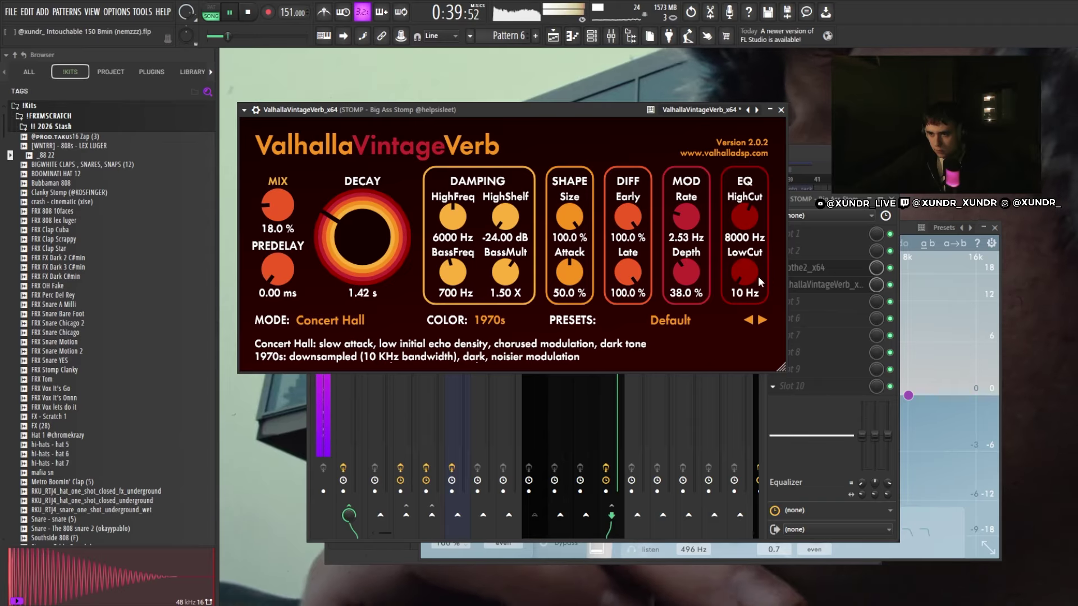
pyautogui.moveTo(759, 278); pyautogui.dragTo(745, 265)
pyautogui.moveTo(279, 206); pyautogui.dragTo(281, 212)
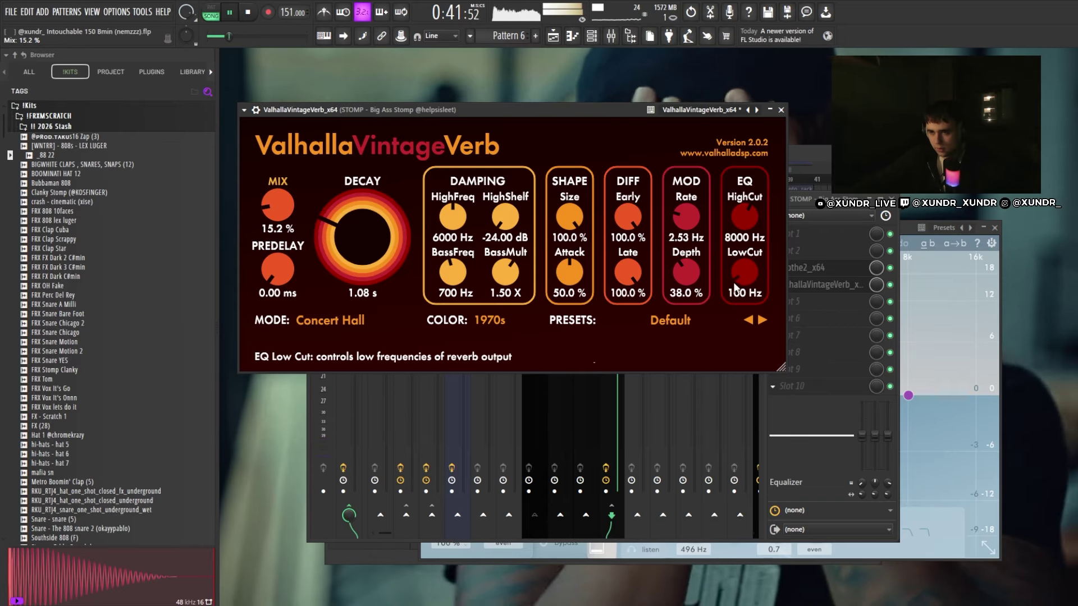
pyautogui.moveTo(736, 284); pyautogui.dragTo(745, 266)
pyautogui.press('Escape')
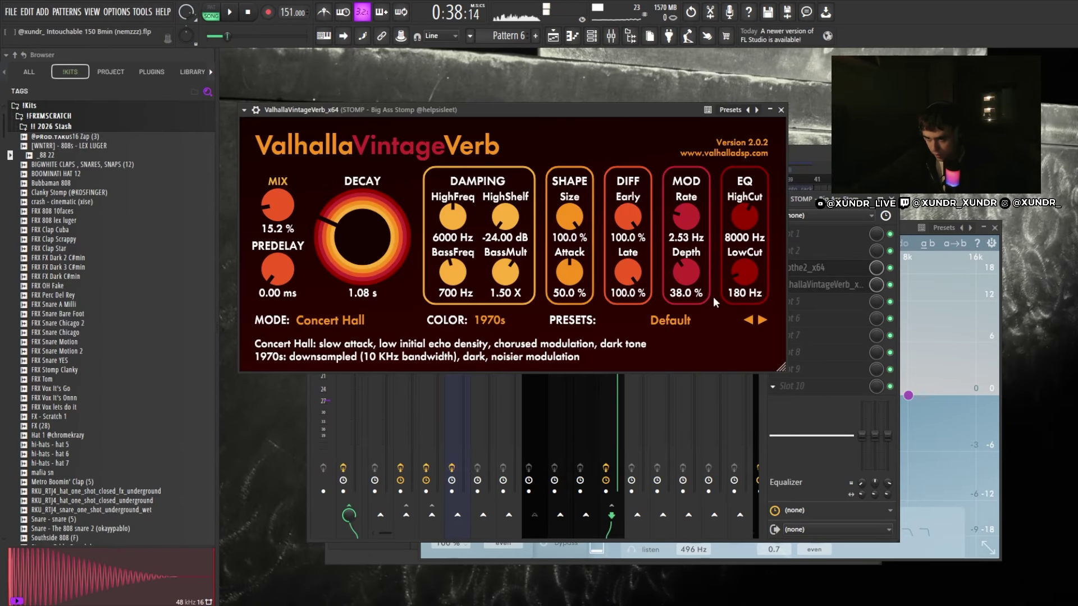
pyautogui.click(781, 110)
# Play only the 808 and drum tracks of the playlist and inspect the SNARE track in the mixer
pyautogui.click(651, 190)
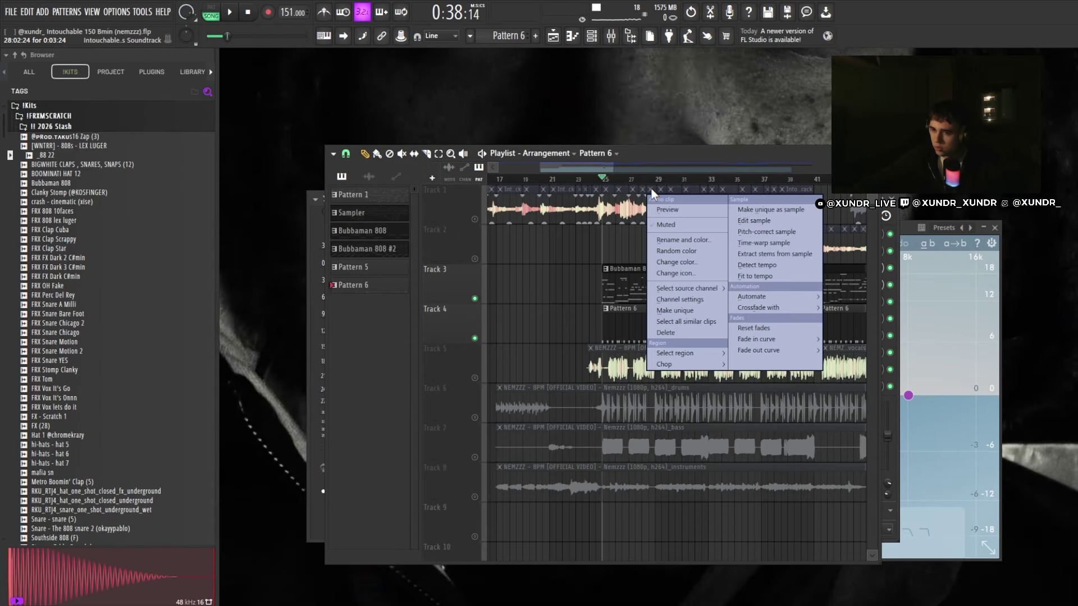
pyautogui.click(612, 37)
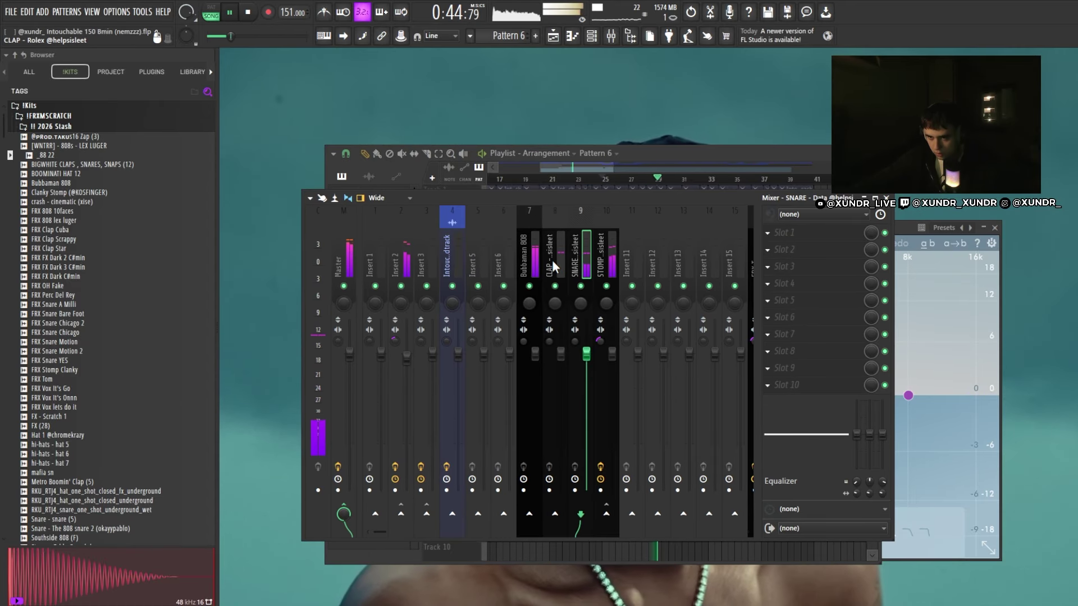
pyautogui.press('space')
pyautogui.press('F9')
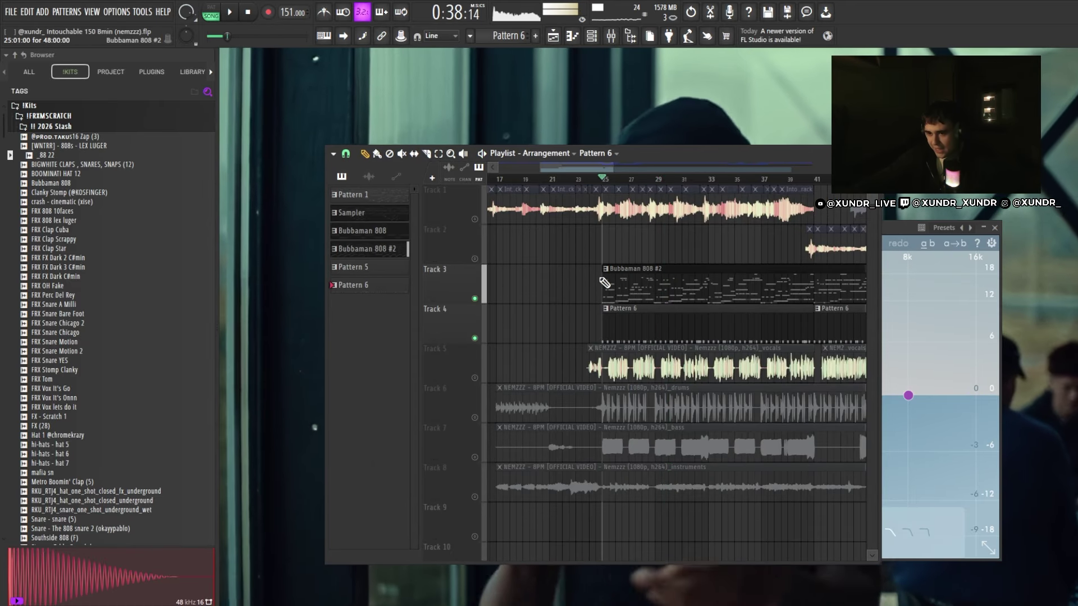
# Play the arrangement from bar 25 with all playlist tracks enabled
pyautogui.scroll(-3, 548, 261)
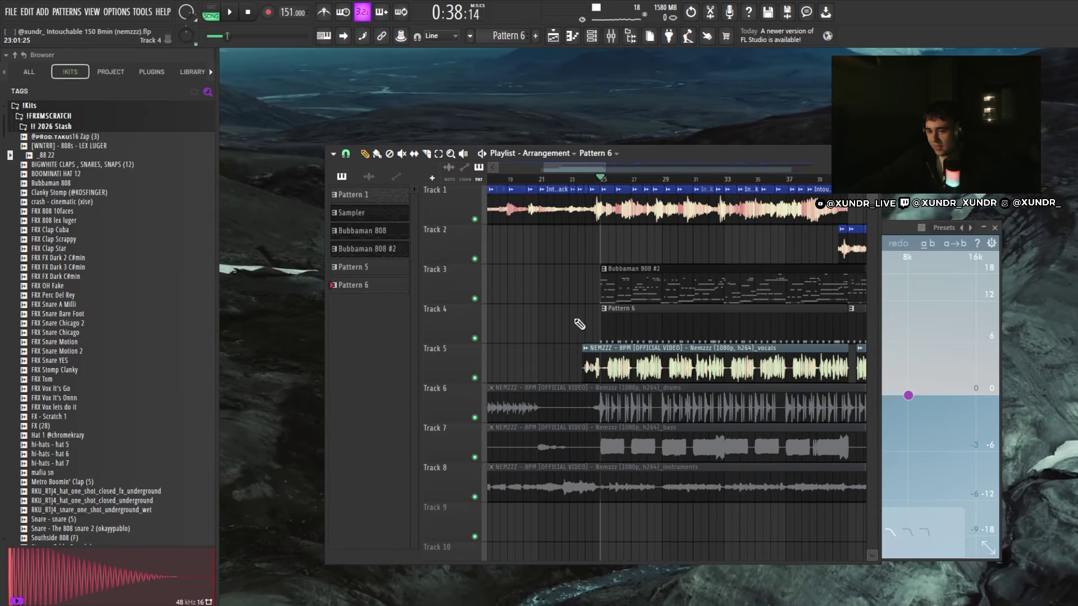
pyautogui.scroll(5, 603, 316)
pyautogui.press('space')
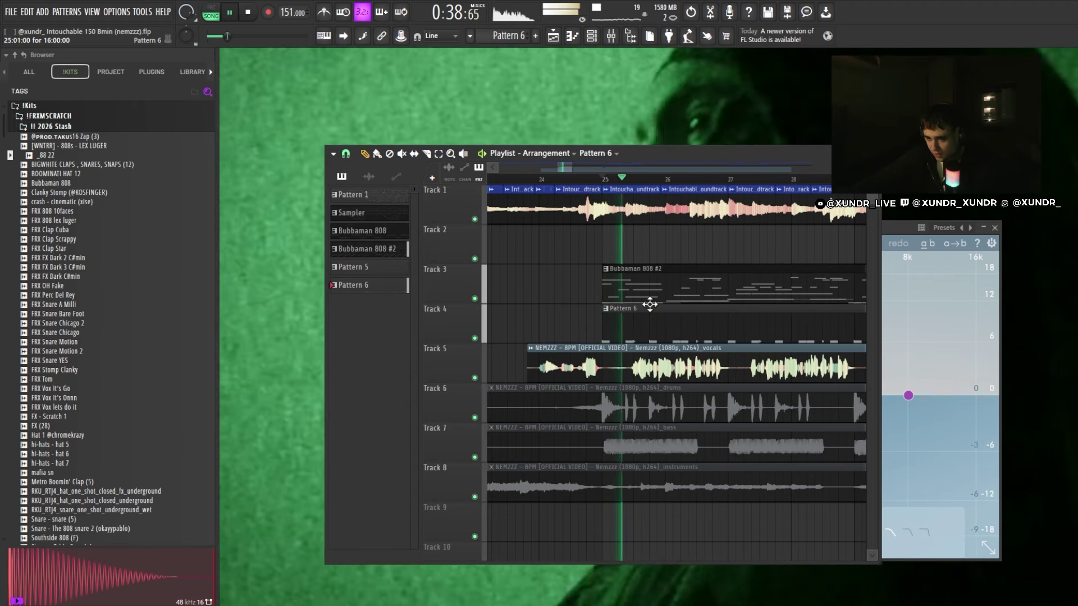
pyautogui.scroll(-3, 616, 312)
pyautogui.scroll(-3, 607, 332)
# Unmute the Sampler and FRX Tom channels in the channel rack
pyautogui.press('F6')
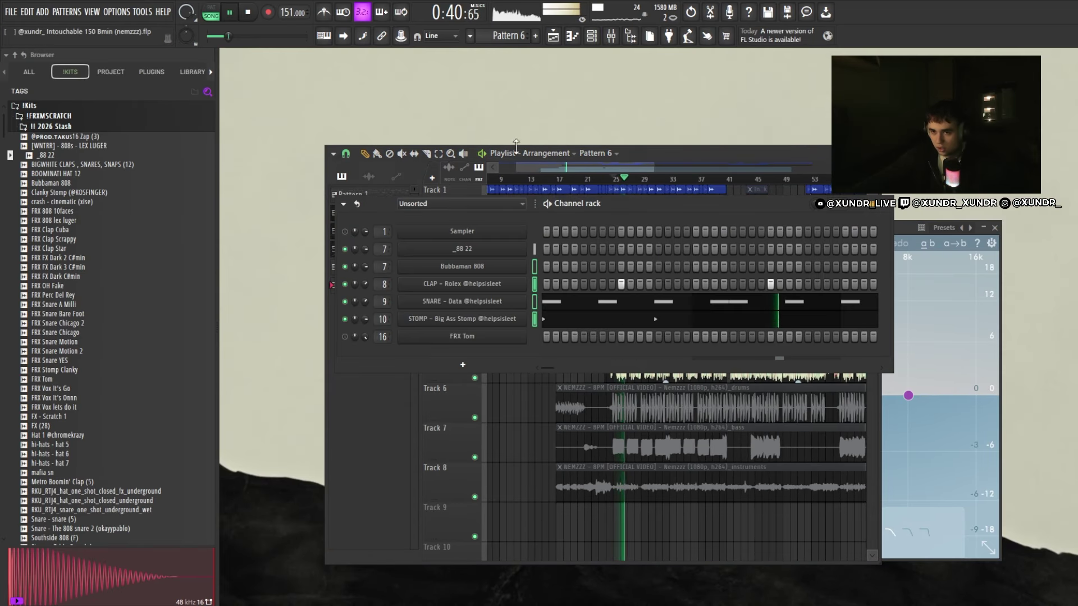
pyautogui.rightClick(346, 231)
pyautogui.rightClick(346, 231)
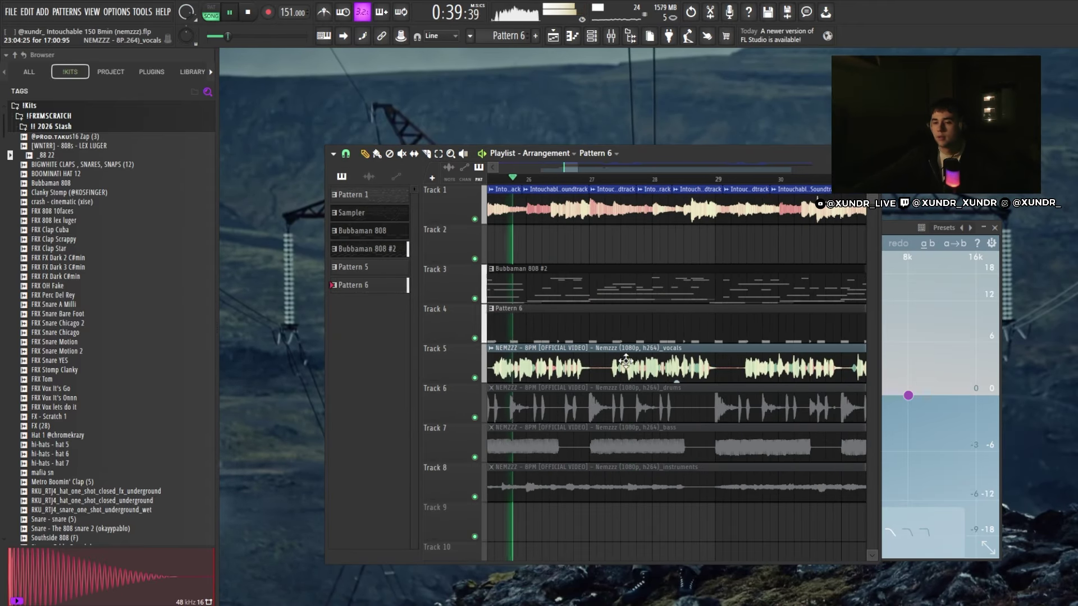
# Play the arrangement under the Nemzzz vocals and open the vocals clip's channel settings
pyautogui.scroll(3, 584, 358)
pyautogui.scroll(-1, 652, 368)
pyautogui.hscroll(1, 674, 365)
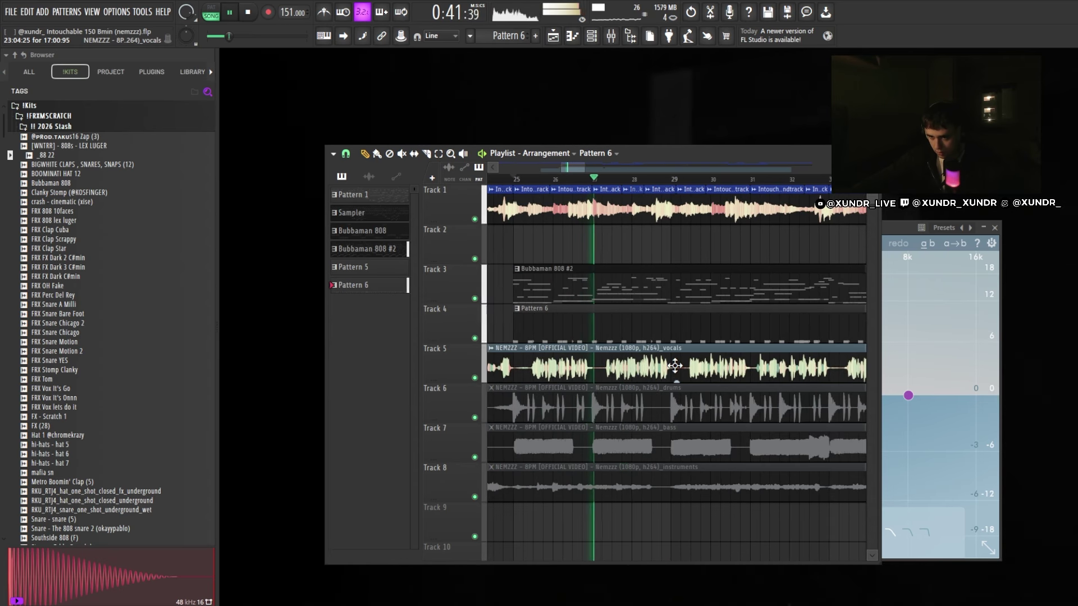
pyautogui.doubleClick(674, 366)
pyautogui.click(582, 186)
pyautogui.press('Escape')
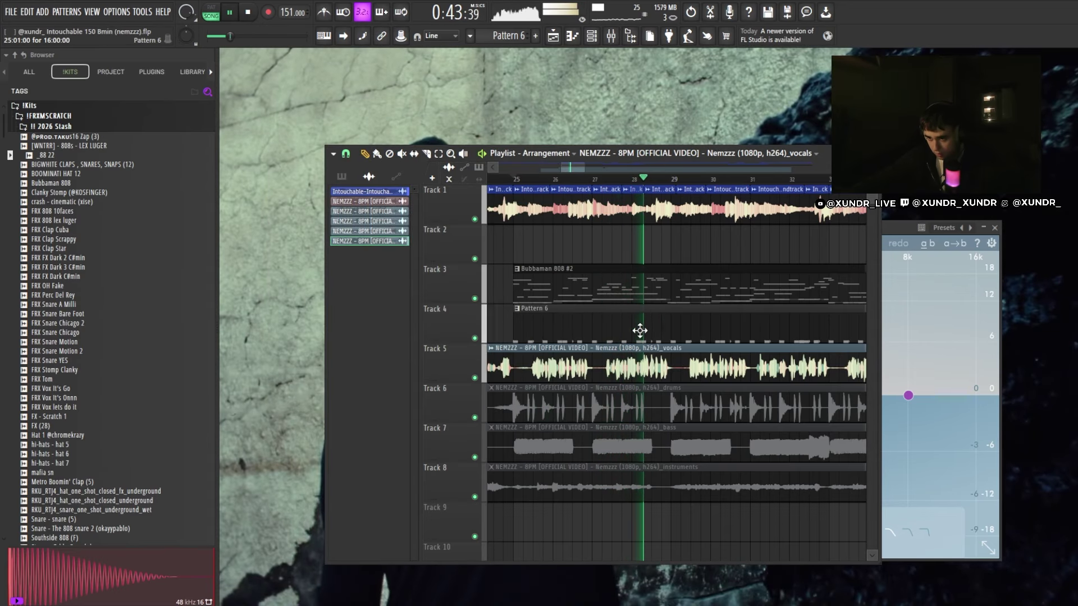
# Examine the Sampler, _88 22 and FRX Tom notes of Bubbaman 808 #2 in the piano roll and play the panned toms
pyautogui.scroll(-2, 674, 366)
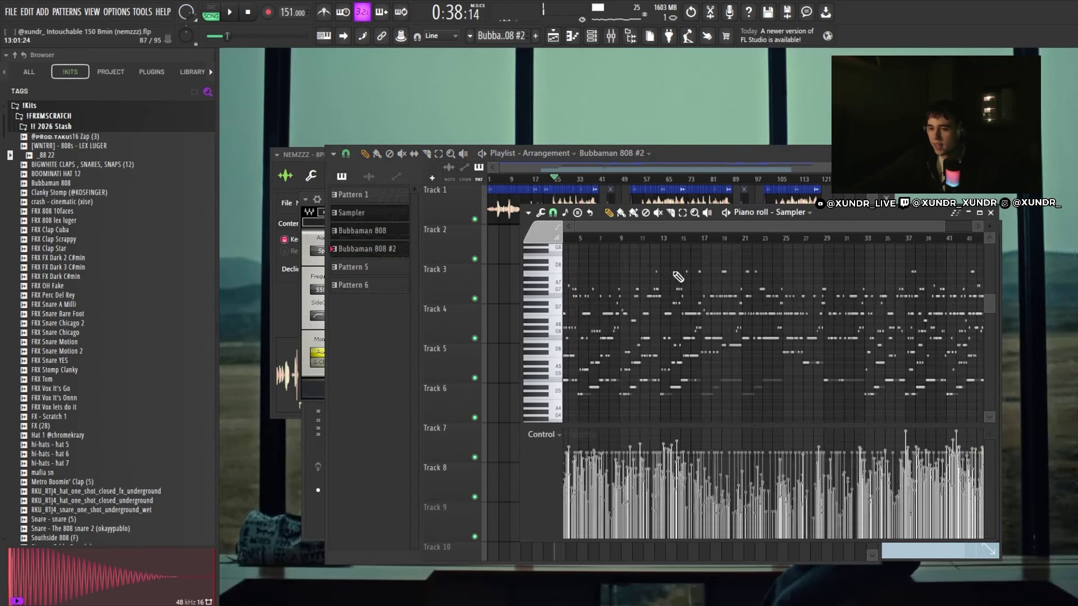
pyautogui.scroll(-1, 808, 215)
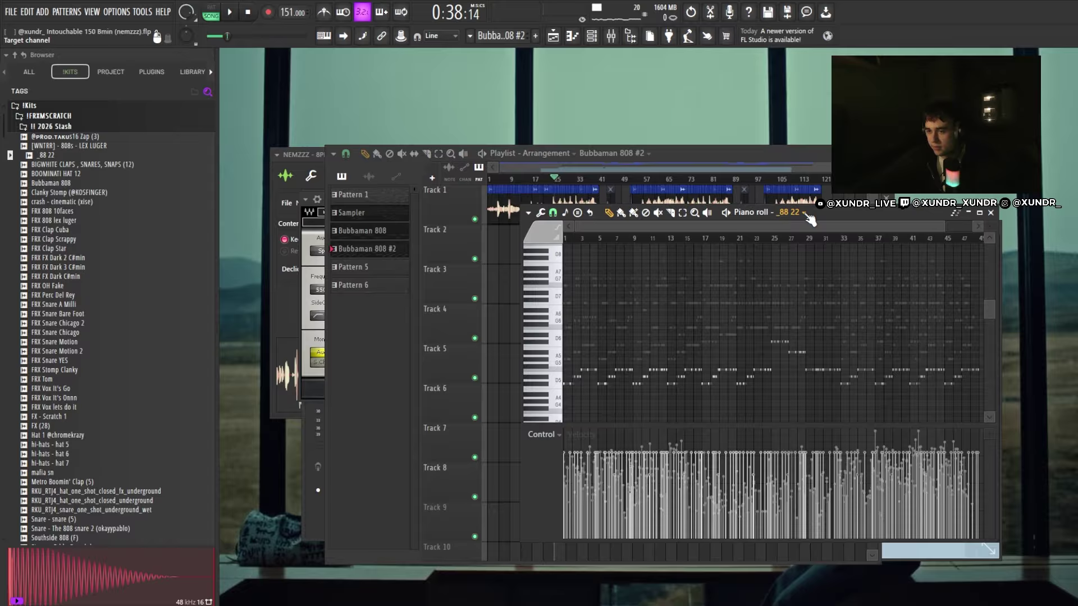
pyautogui.scroll(2, 804, 216)
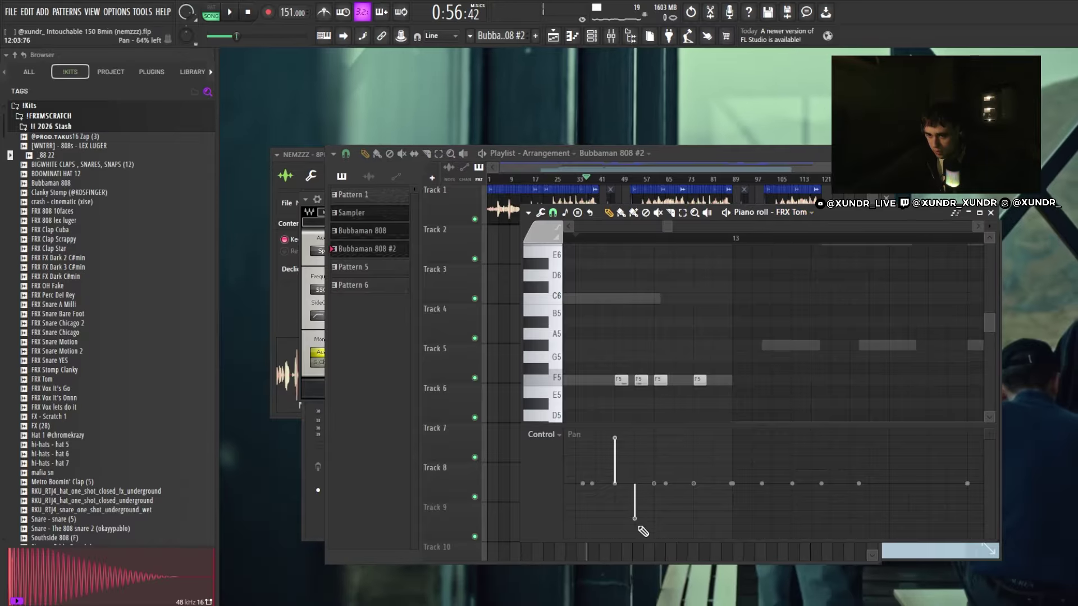
pyautogui.press('space')
pyautogui.scroll(-3, 745, 329)
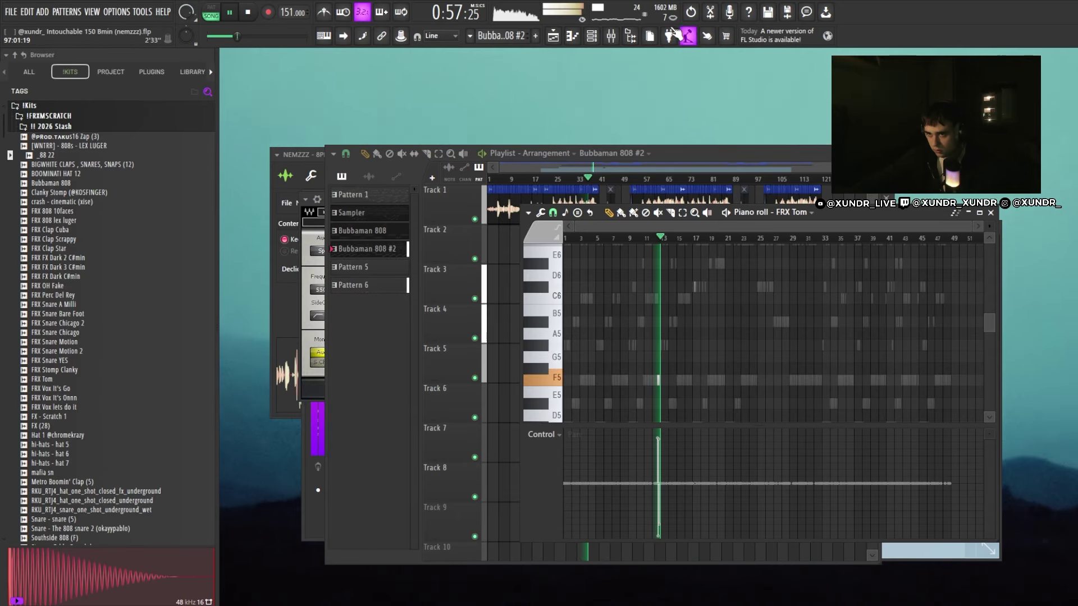
# Check the FRX Tom channel's routing in the mixer and the channel rack
pyautogui.click(611, 35)
pyautogui.click(611, 35)
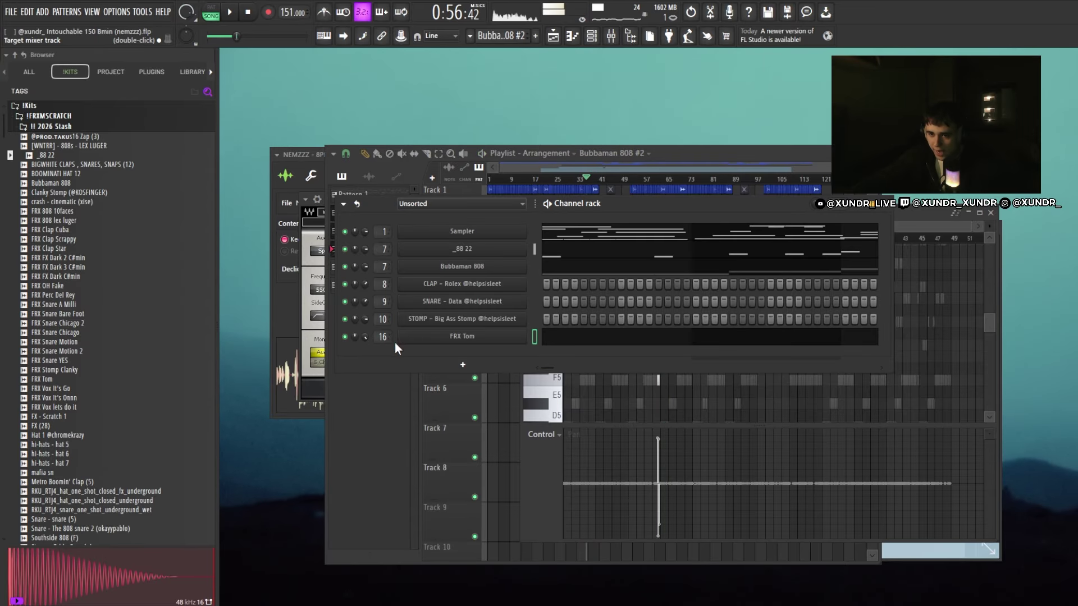
pyautogui.press('F6')
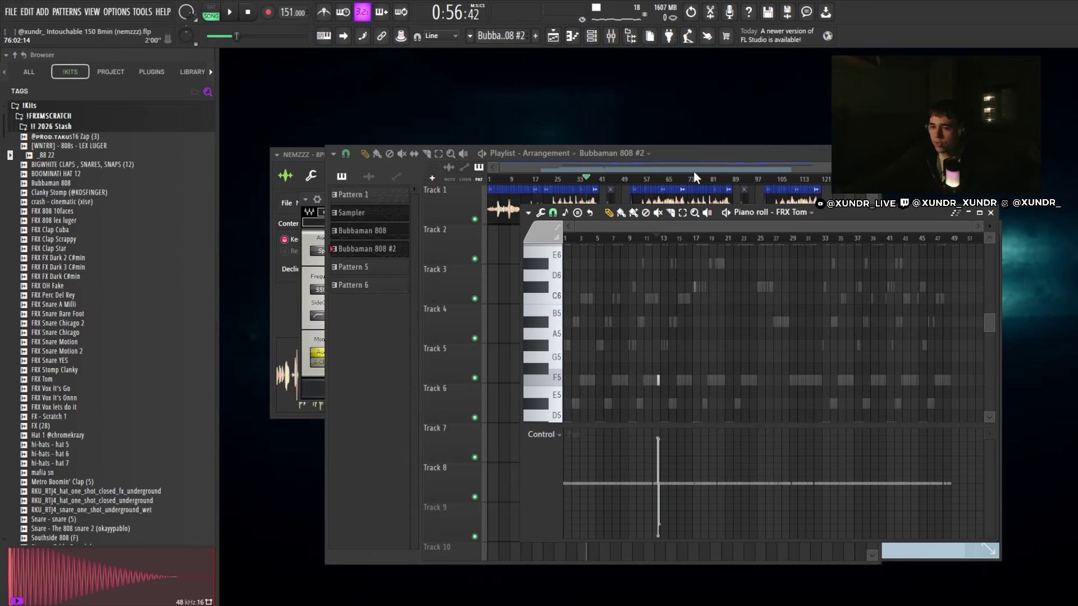
# Browse the percussion, tom and SFX kit folders and preview the counter drop sfx sample
pyautogui.press('F6')
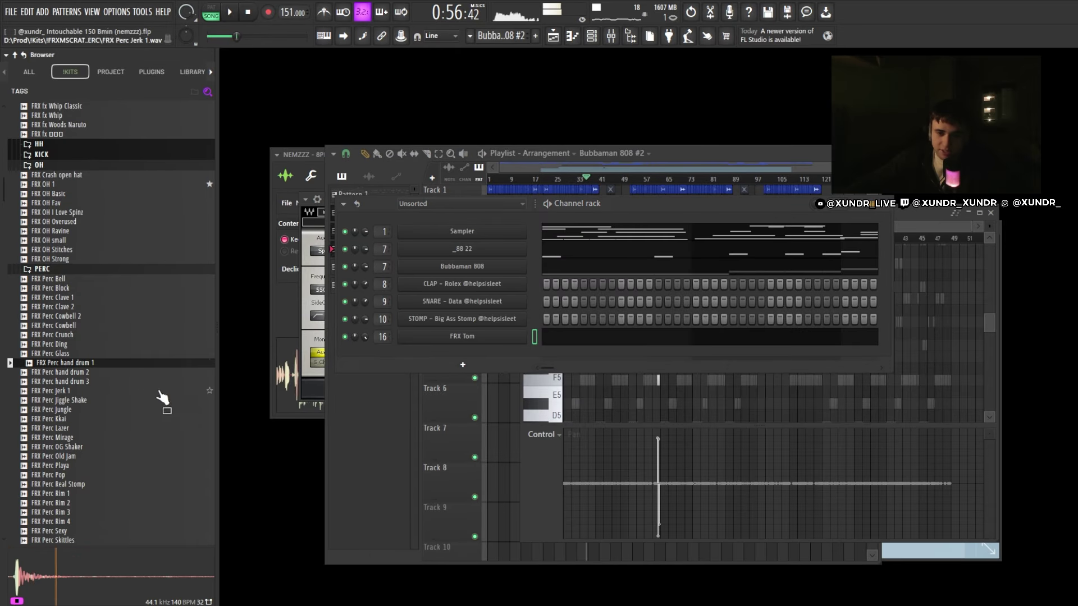
pyautogui.scroll(-6, 124, 408)
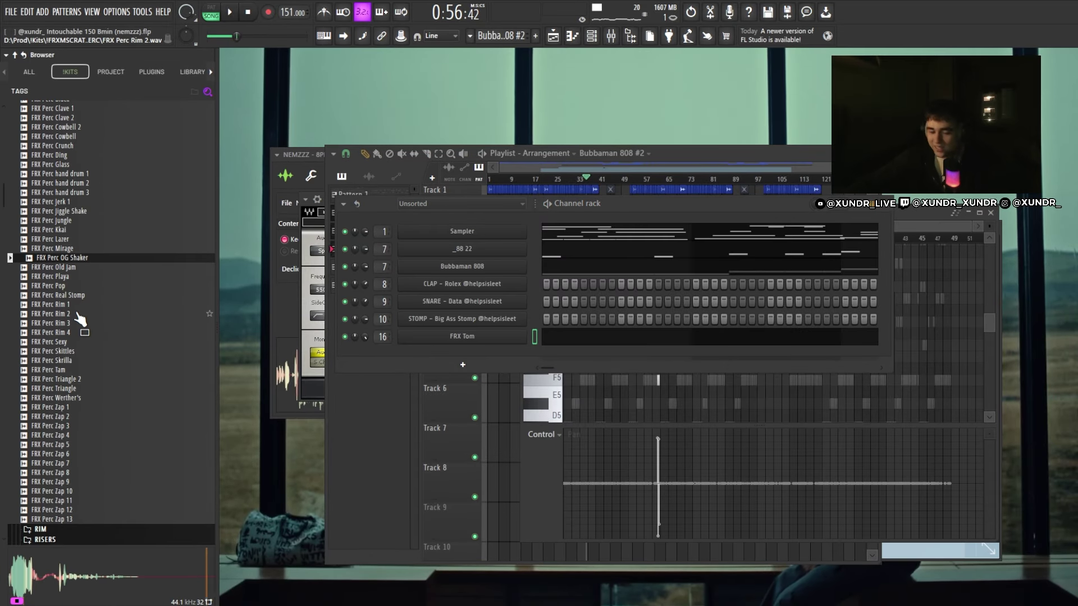
pyautogui.scroll(-15, 80, 319)
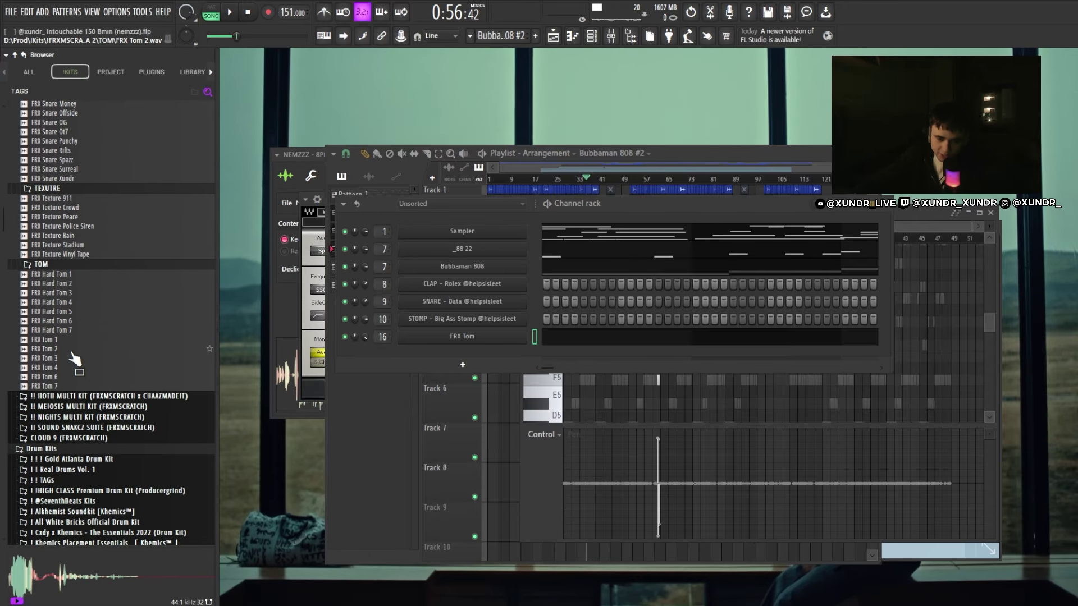
pyautogui.scroll(-15, 75, 360)
pyautogui.click(54, 362)
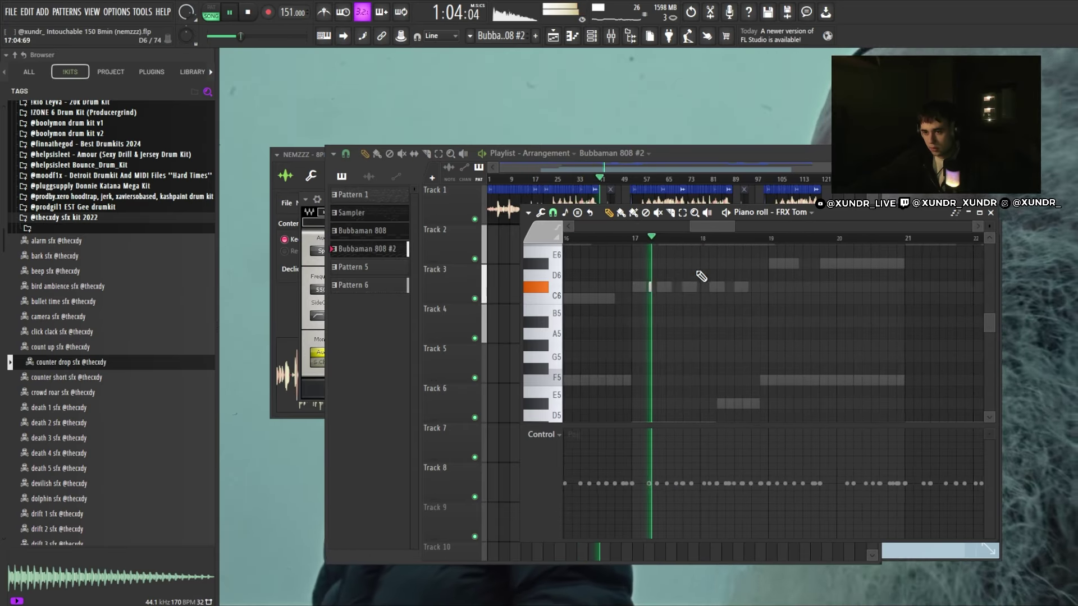
# Play the FRX Tom notes around bar 17 and return to the playlist to view the arrangement
pyautogui.scroll(3, 701, 276)
pyautogui.press('F7')
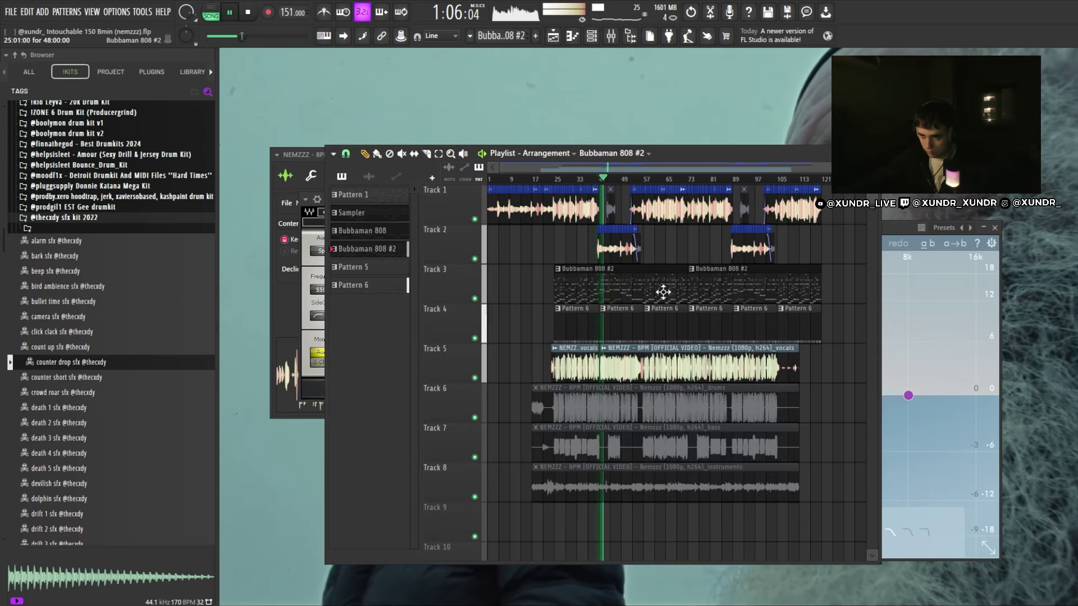
pyautogui.scroll(8, 613, 292)
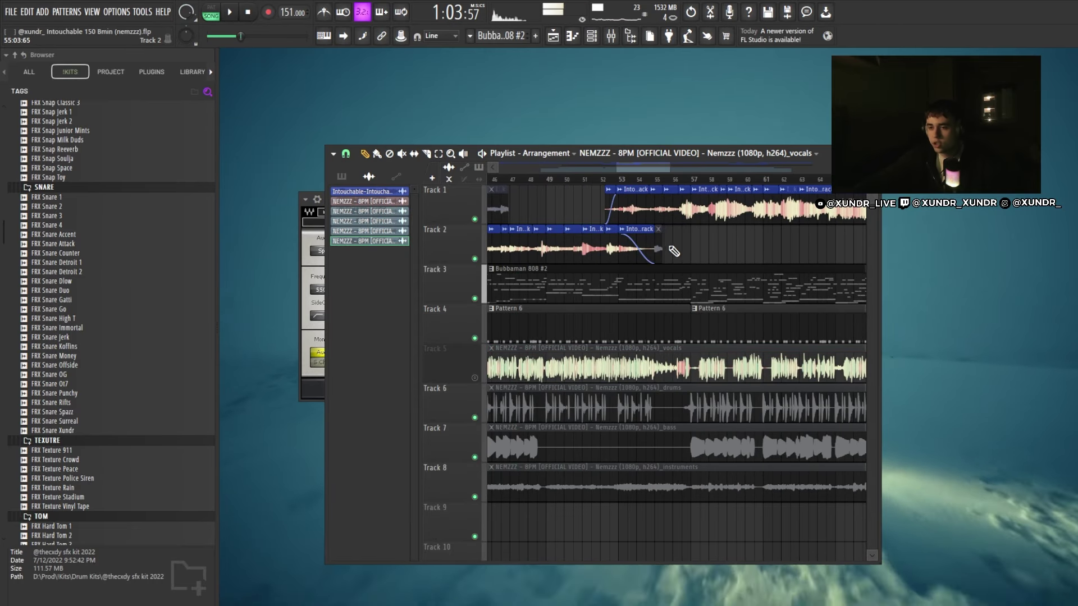
# Select the Intouchable sample clips on Track 2 from bar 38 to bar 54
pyautogui.scroll(-6, 623, 236)
pyautogui.moveTo(558, 236); pyautogui.dragTo(601, 245)
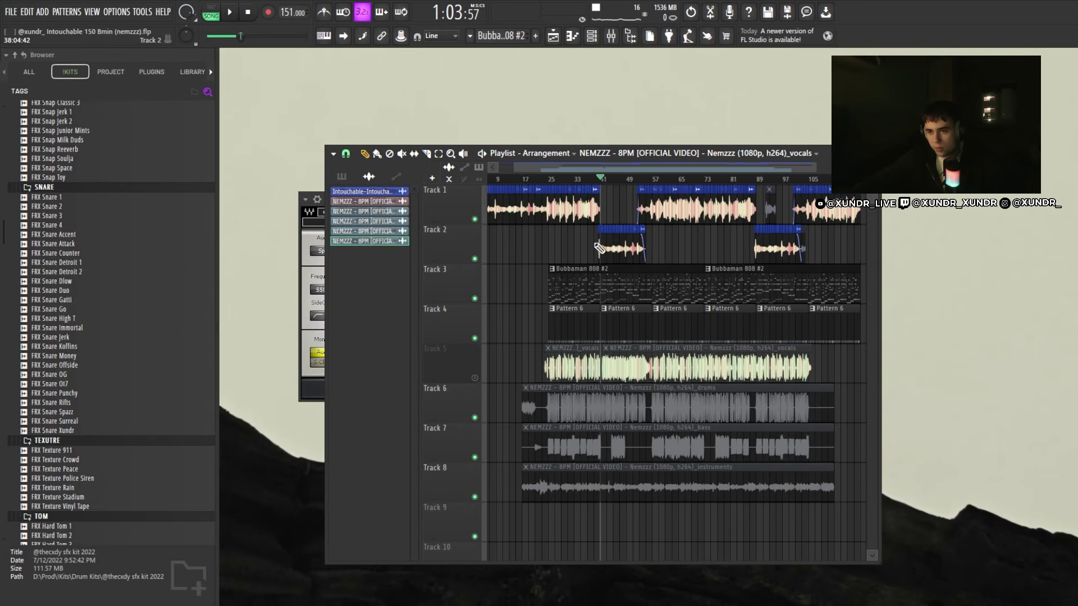
pyautogui.scroll(6, 627, 177)
pyautogui.scroll(-3, 621, 177)
pyautogui.moveTo(512, 239); pyautogui.dragTo(773, 260)
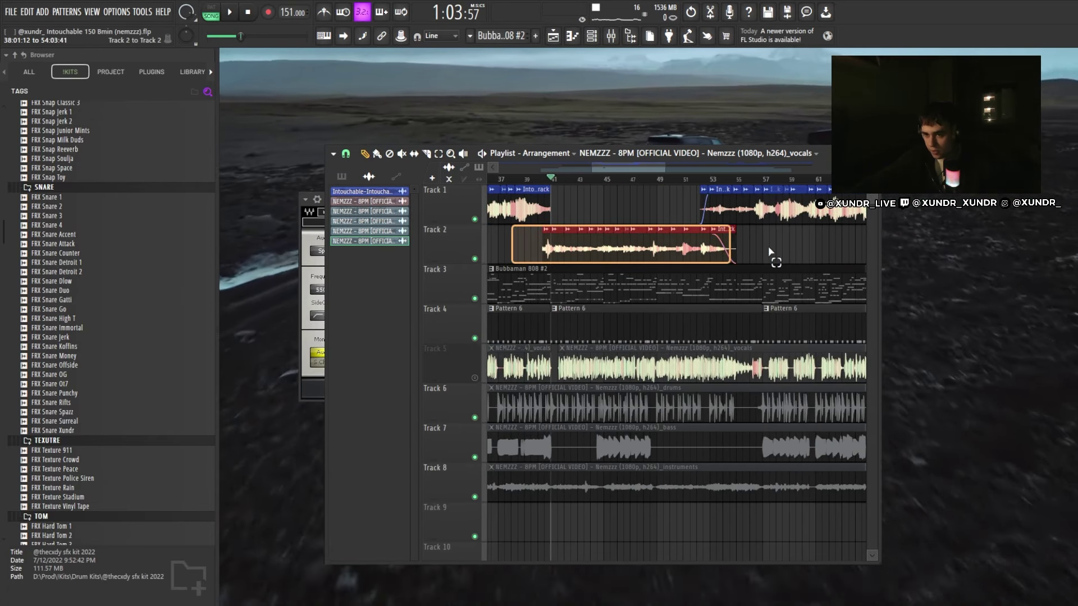
# Examine the start of the Track 2 sample section and select only its first, faded-in clip
pyautogui.scroll(4, 559, 259)
pyautogui.scroll(3, 531, 259)
pyautogui.keyDown('ctrl'); pyautogui.click(530, 251); pyautogui.keyUp('ctrl')
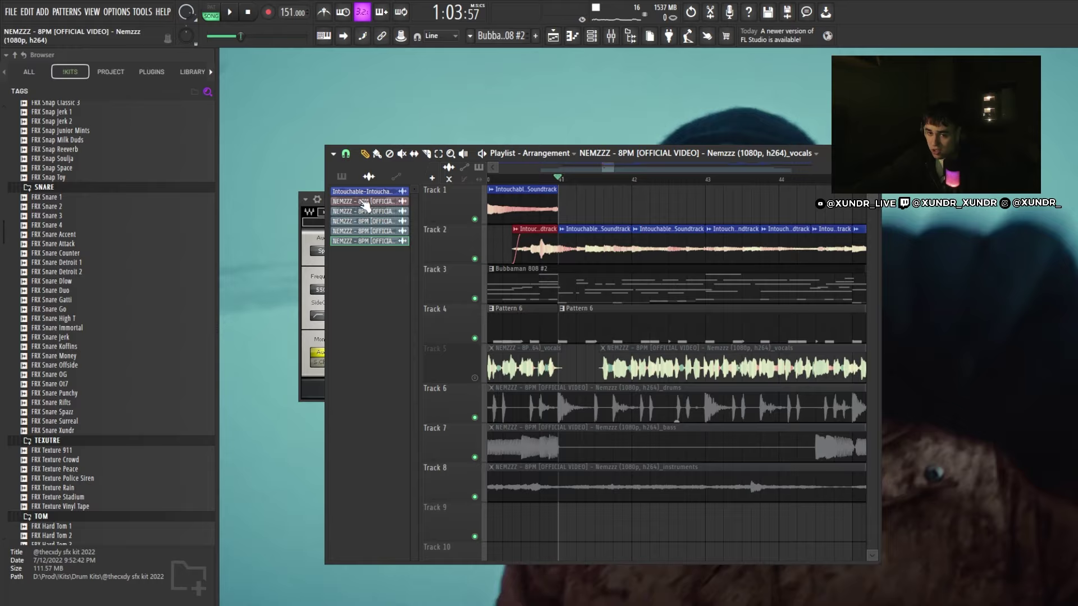
# Reposition the playlist window and play the arrangement from around bar 57
pyautogui.scroll(-10, 630, 271)
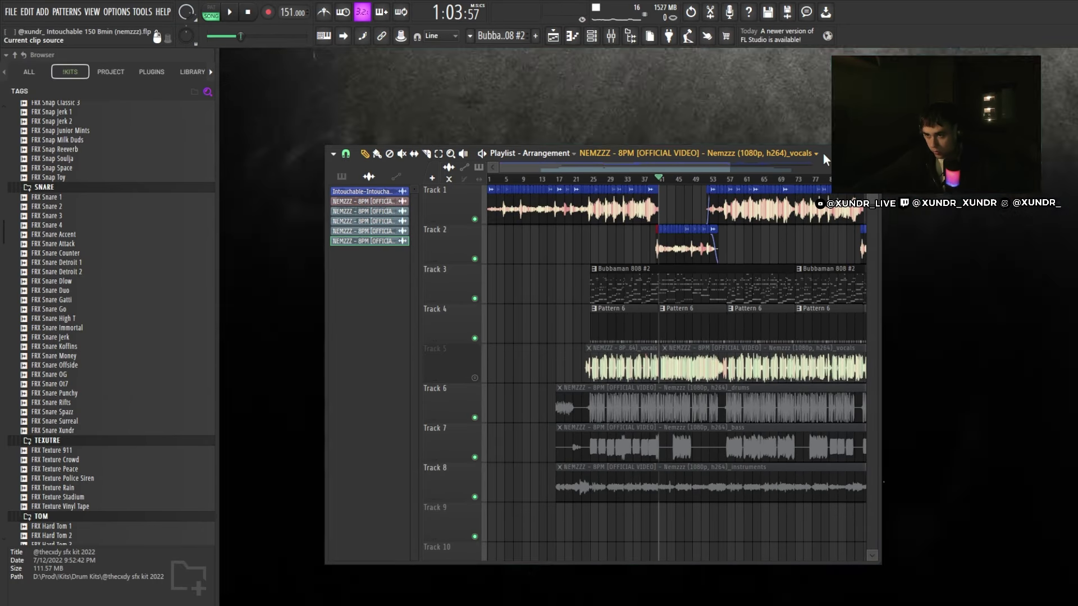
pyautogui.moveTo(827, 159)
pyautogui.mouseDown()
pyautogui.moveTo(359, 194)
pyautogui.moveTo(420, 187)
pyautogui.moveTo(597, 232)
pyautogui.moveTo(897, 135)
pyautogui.moveTo(770, 144)
pyautogui.mouseUp()
pyautogui.press('space')
pyautogui.press('space')
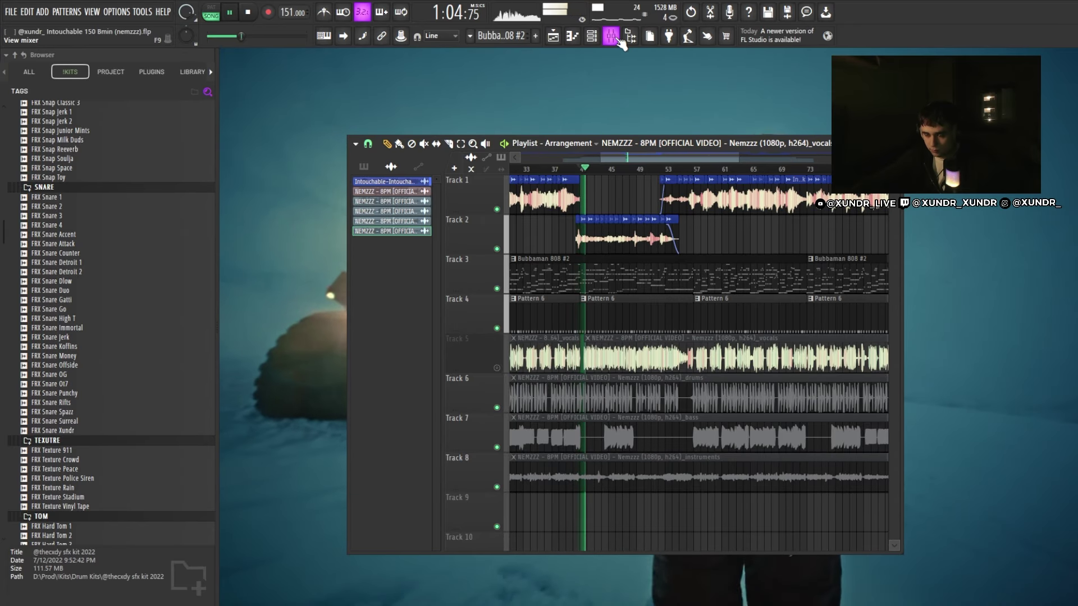
pyautogui.scroll(-3, 641, 169)
pyautogui.click(664, 169)
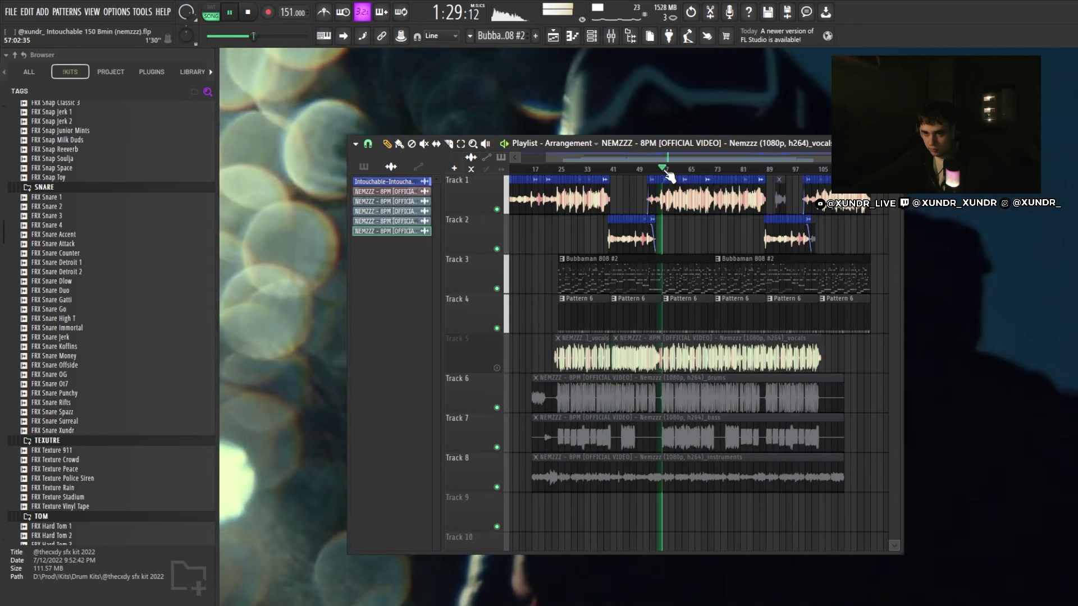
pyautogui.scroll(2, 735, 247)
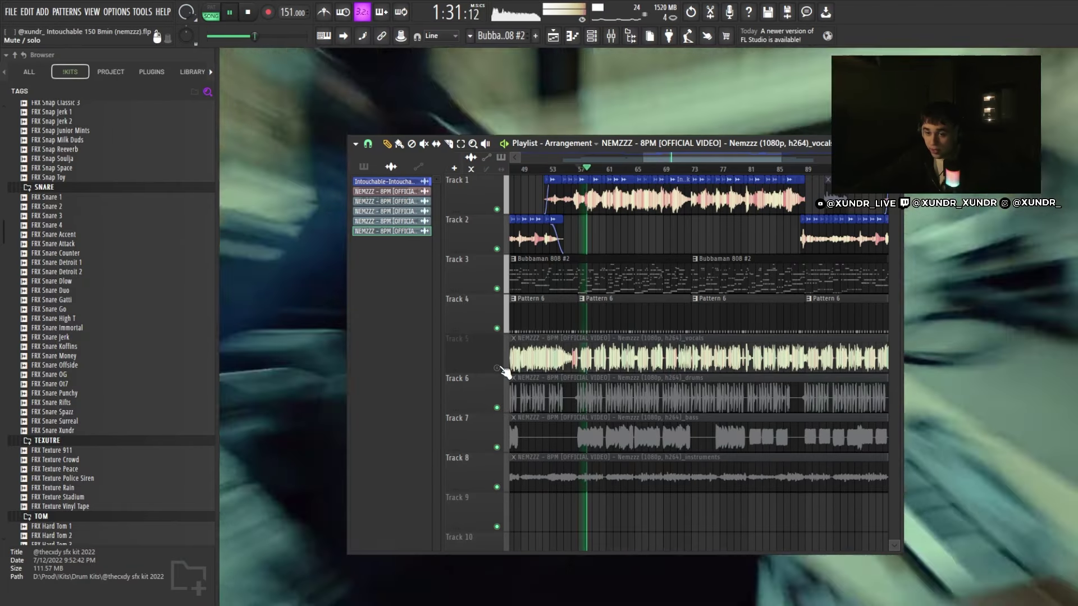
# Unmute the vocals on Track 5 and play the arrangement from near the start of the first Track 2 sample section
pyautogui.click(497, 368)
pyautogui.scroll(-3, 637, 250)
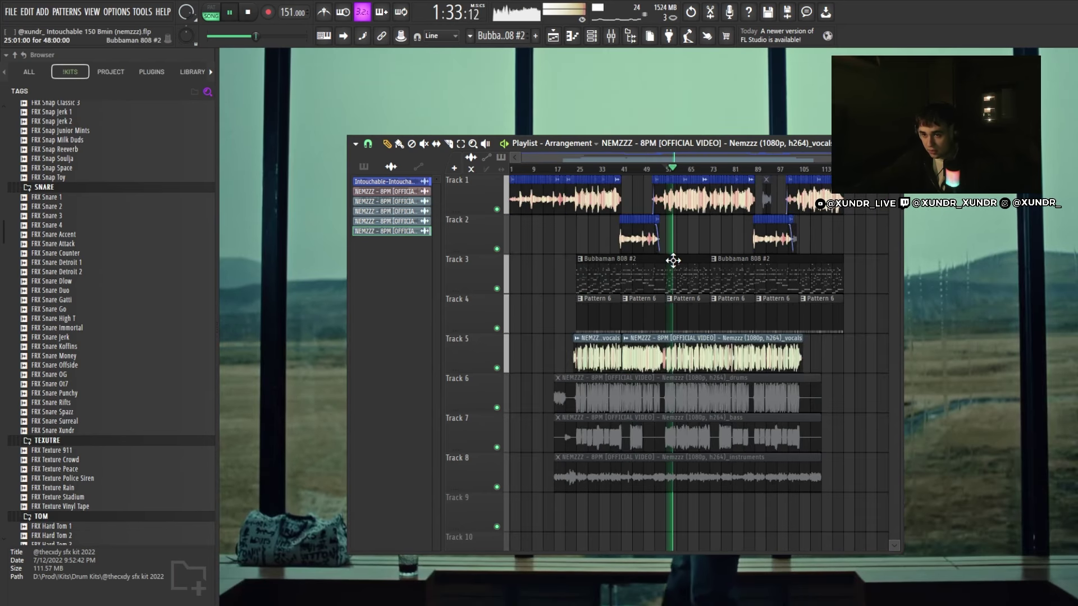
pyautogui.scroll(2, 707, 269)
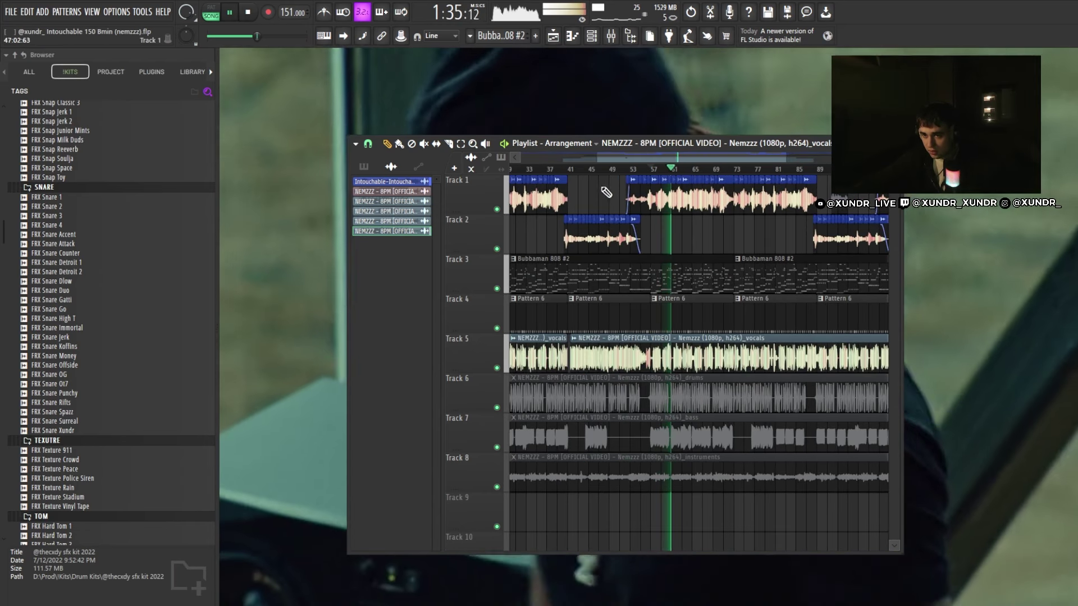
pyautogui.click(580, 169)
pyautogui.scroll(2, 608, 290)
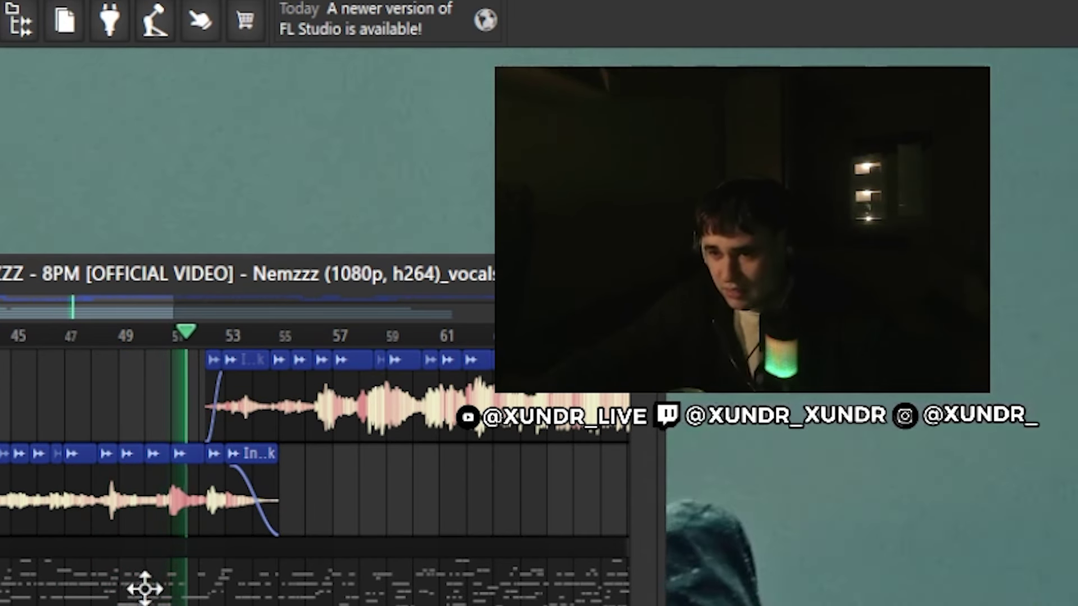
# Examine the Bubbaman 808 #2 pattern's notes in the piano roll during playback, and return to the full playlist arrangement
pyautogui.doubleClick(145, 588)
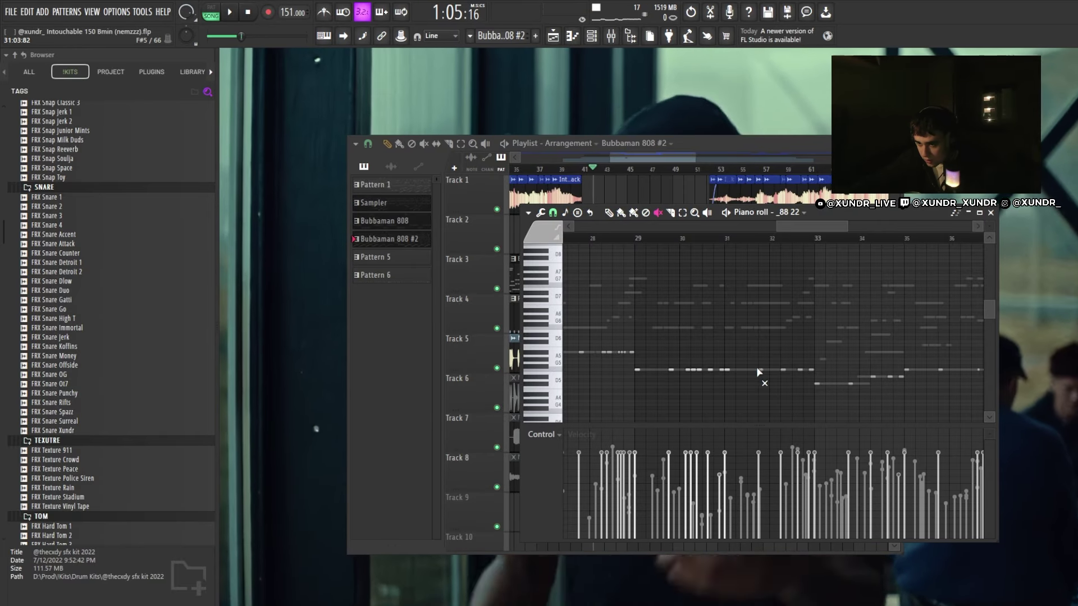
pyautogui.scroll(3, 829, 323)
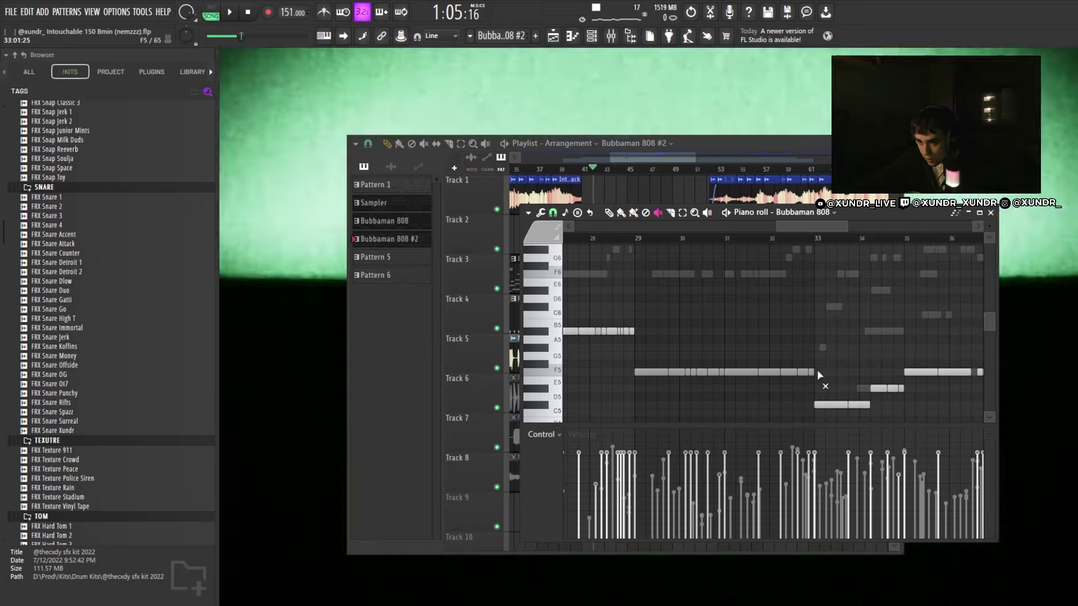
pyautogui.press('space')
pyautogui.scroll(-4, 644, 318)
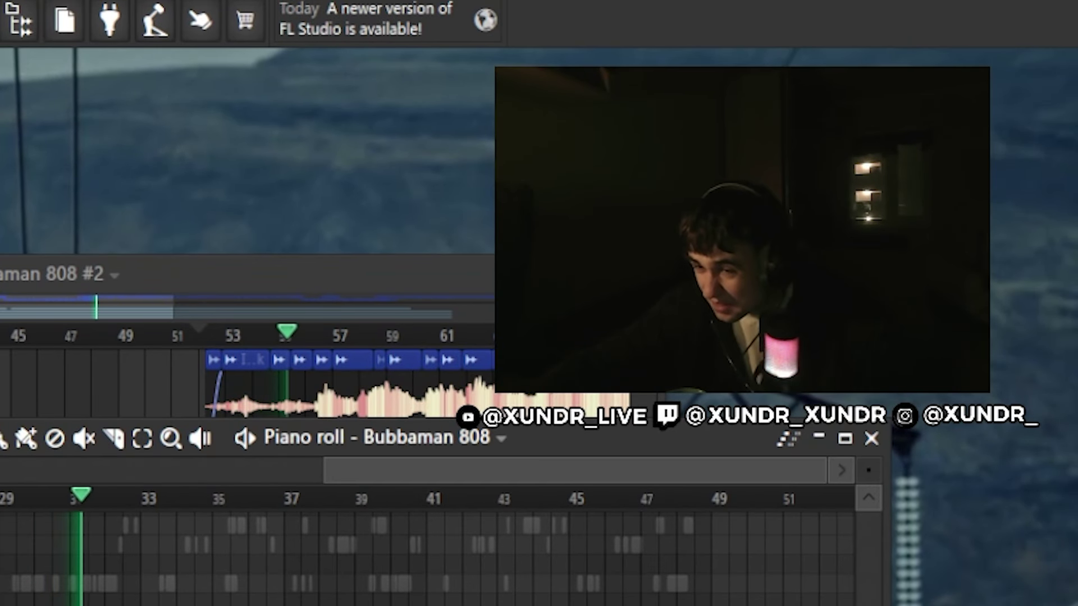
pyautogui.click(872, 438)
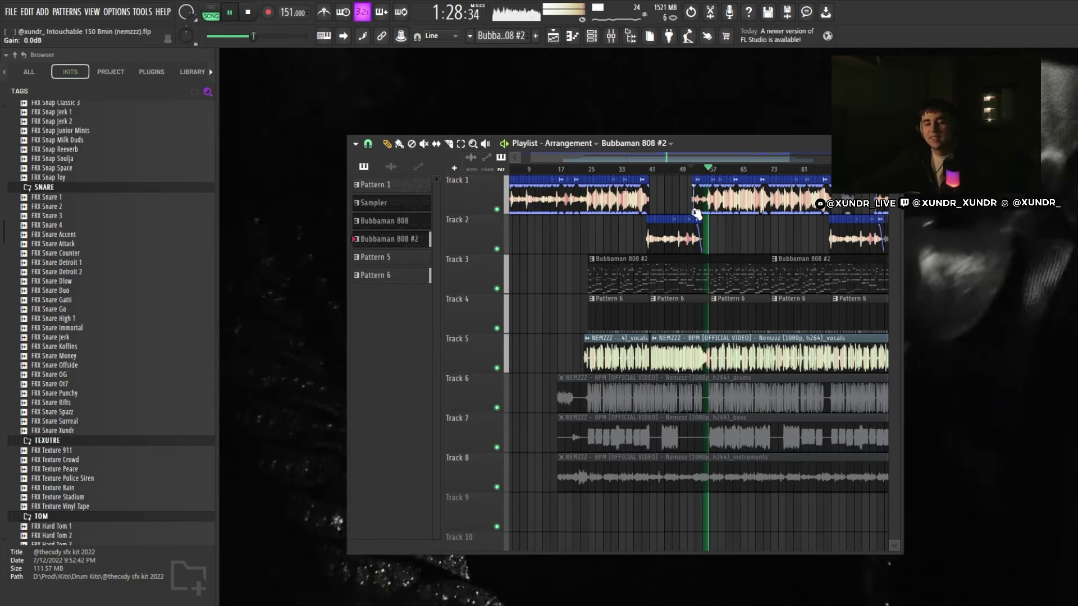
pyautogui.scroll(-2, 696, 213)
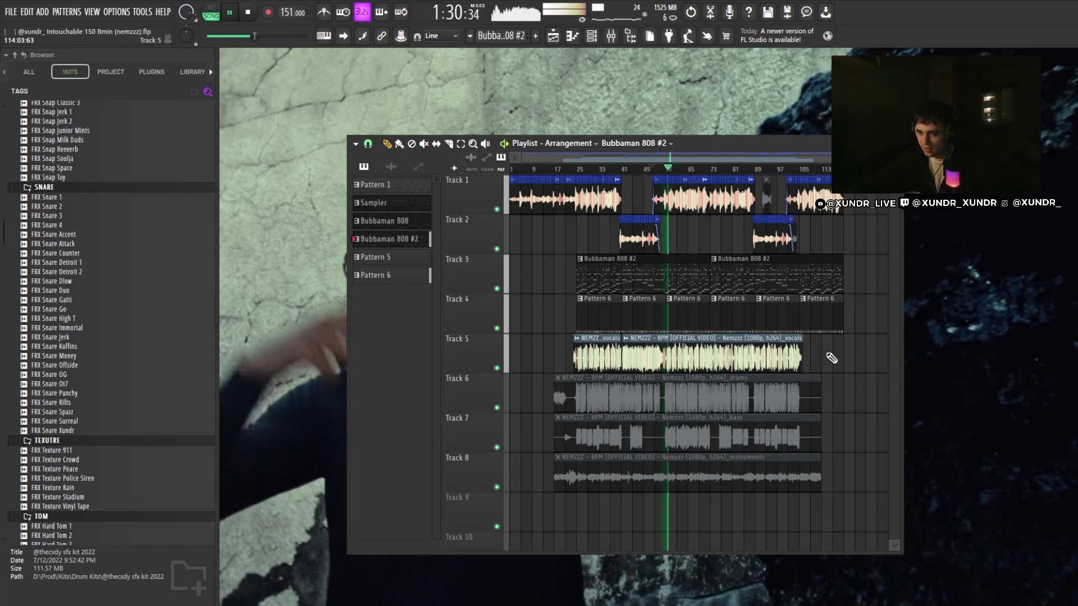